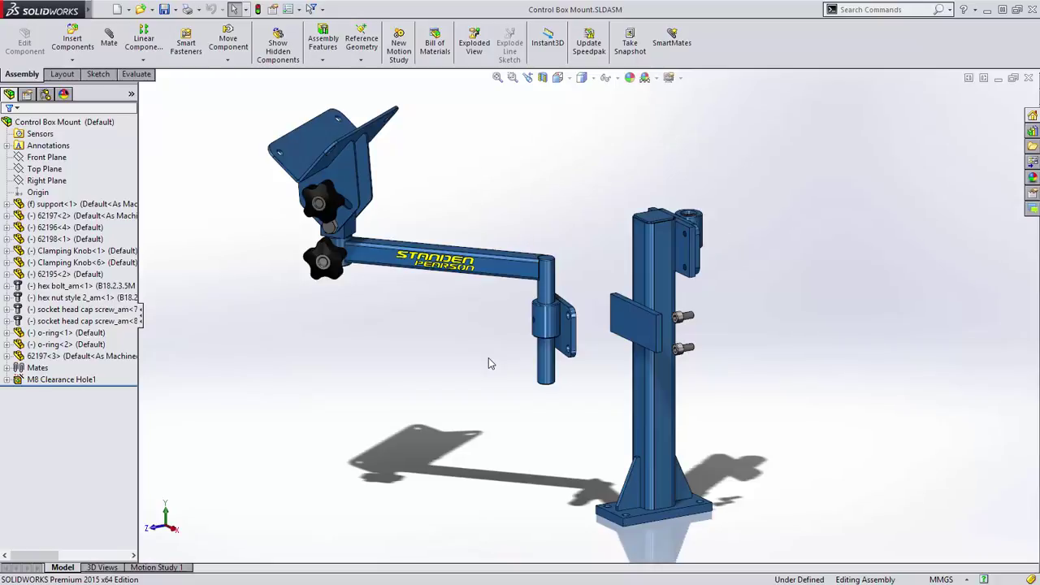
Zoom in and select the arm's collar and the post's flat support plate.
key("ctrl+shift+z")
left_click_drag(490, 379, 615, 294)
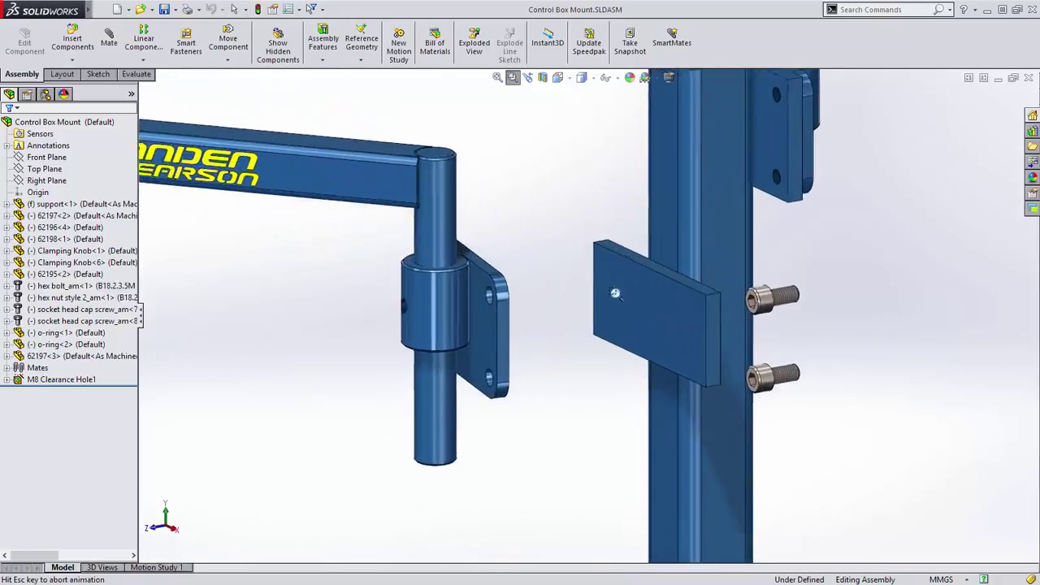
left_click(365, 307)
scroll(476, 305, "up", 2)
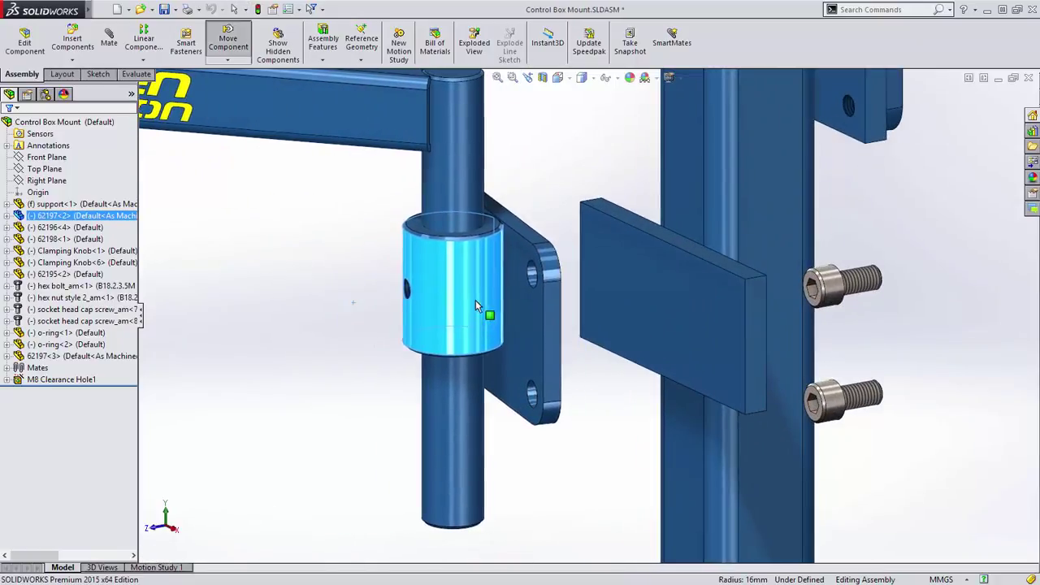
right_click(526, 325)
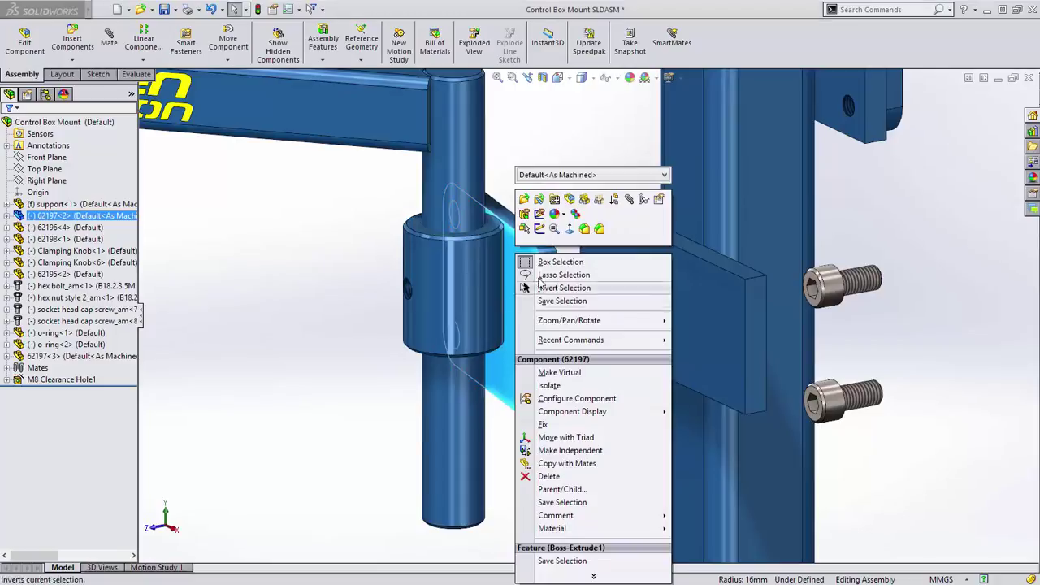
left_click(529, 232)
left_click(664, 310, "ctrl")
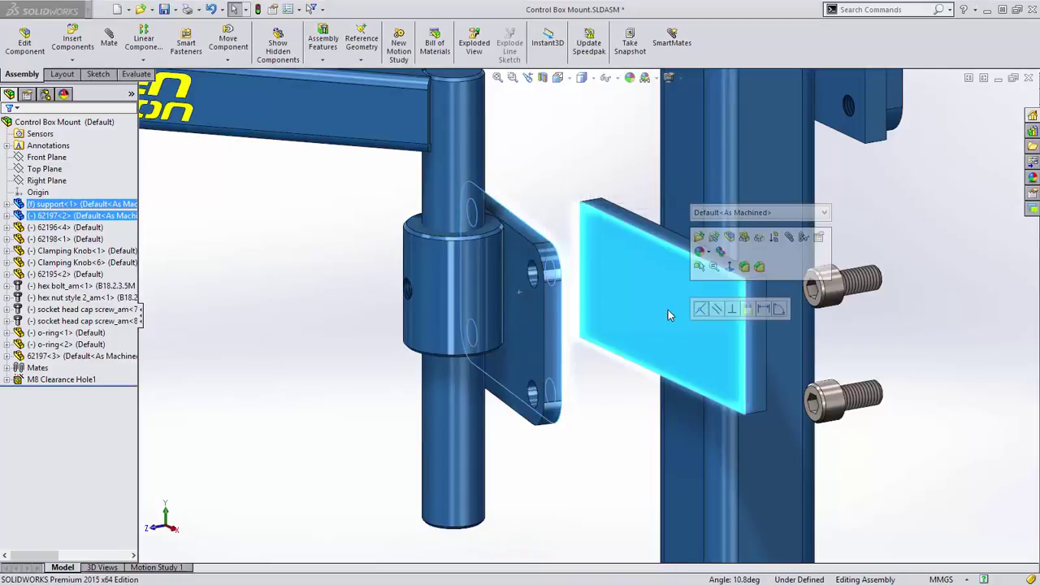
Add a Profile Center mate between them, adjusting the orientation before accepting.
left_click(789, 238)
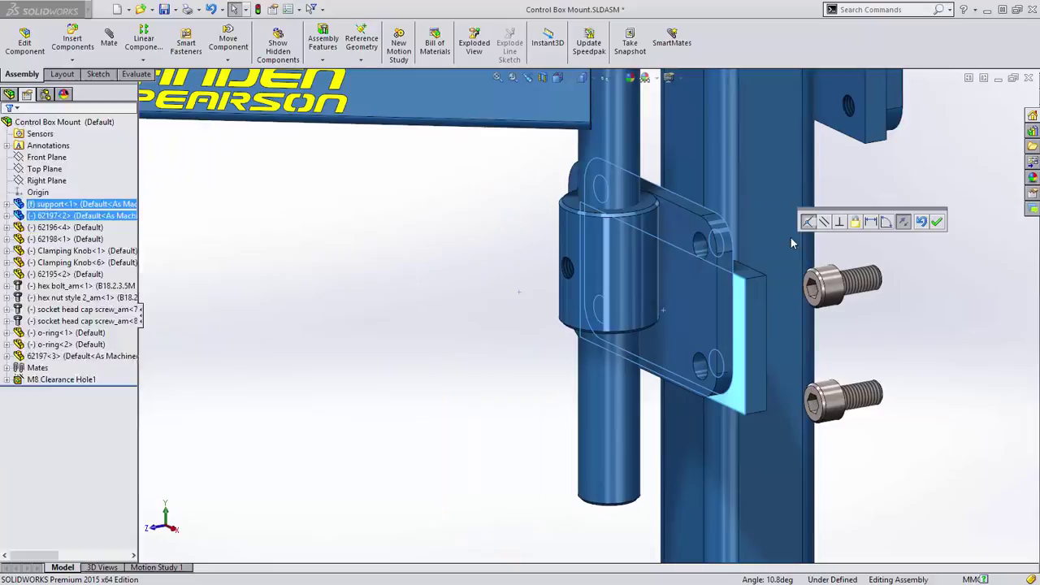
left_click(70, 447)
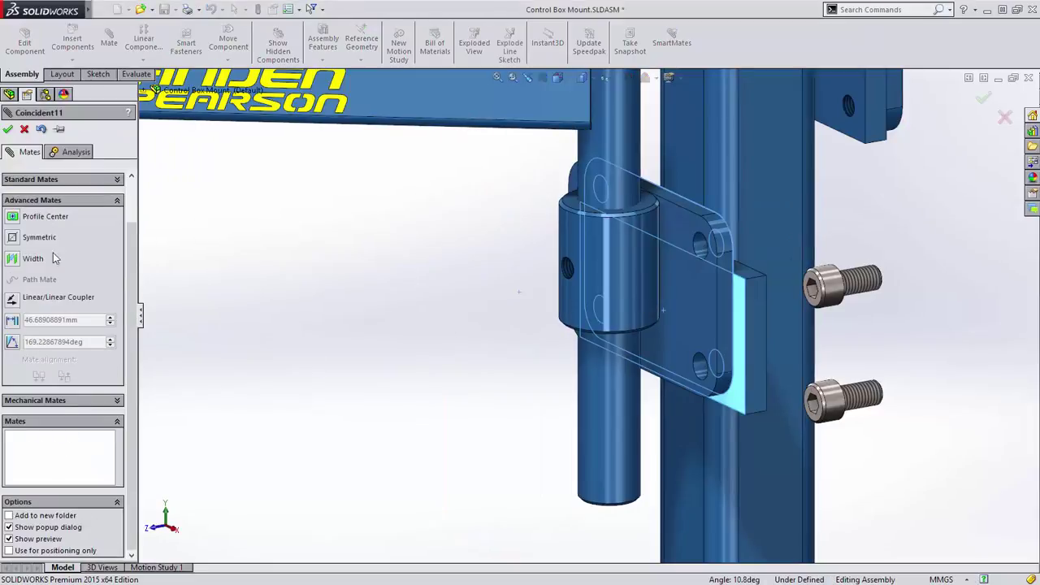
left_click(26, 218)
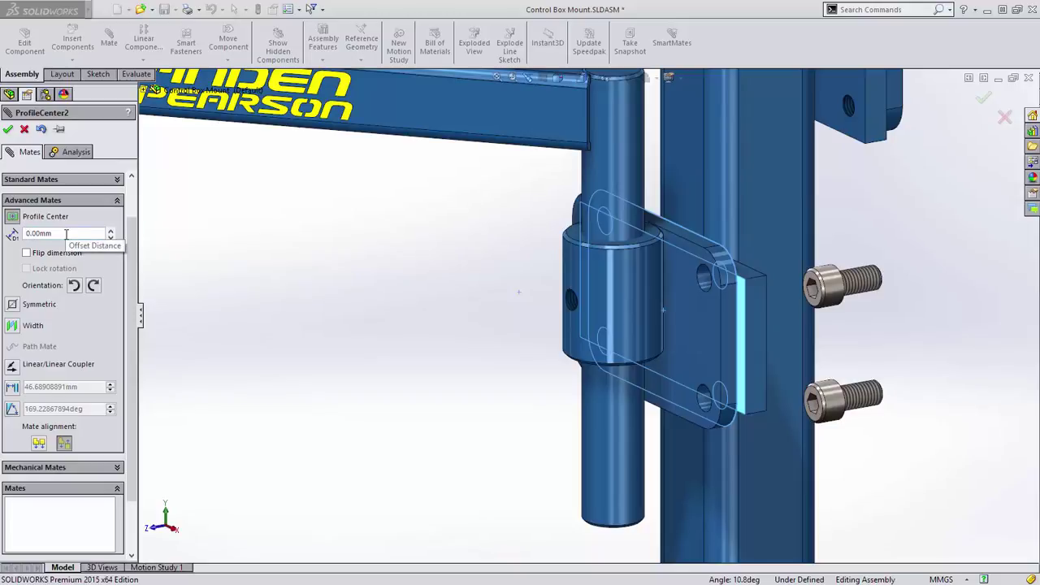
left_click(93, 286)
left_click(78, 287)
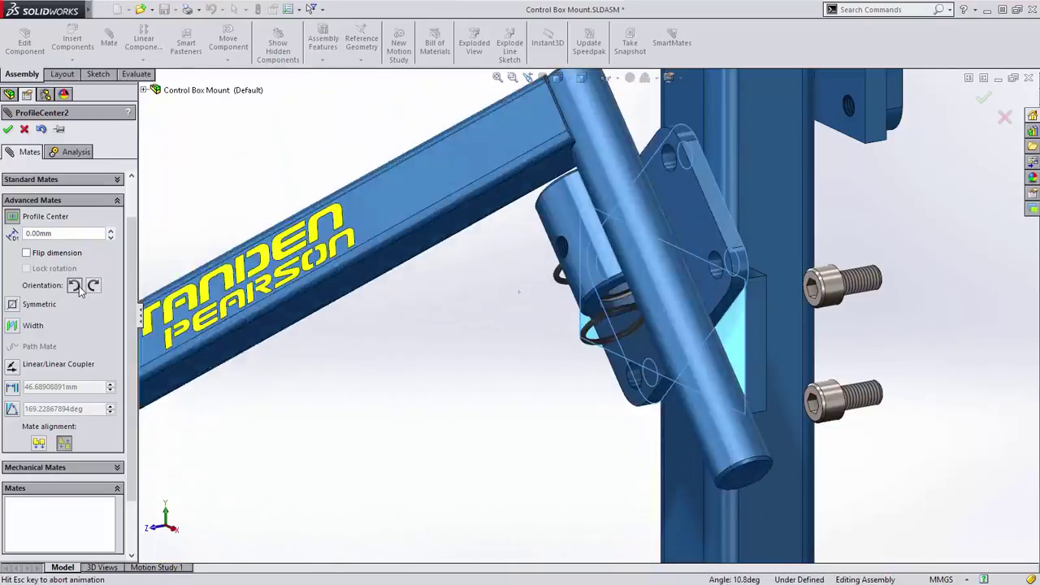
left_click(8, 130)
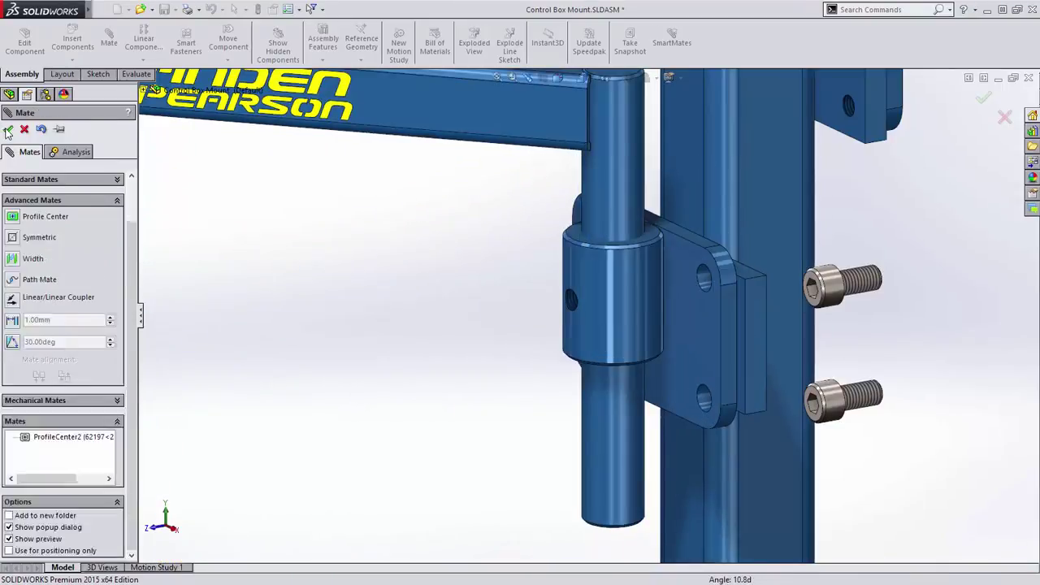
Change the support block's 45 mm length to 60 mm and rebuild.
left_click(8, 130)
double_click(755, 347)
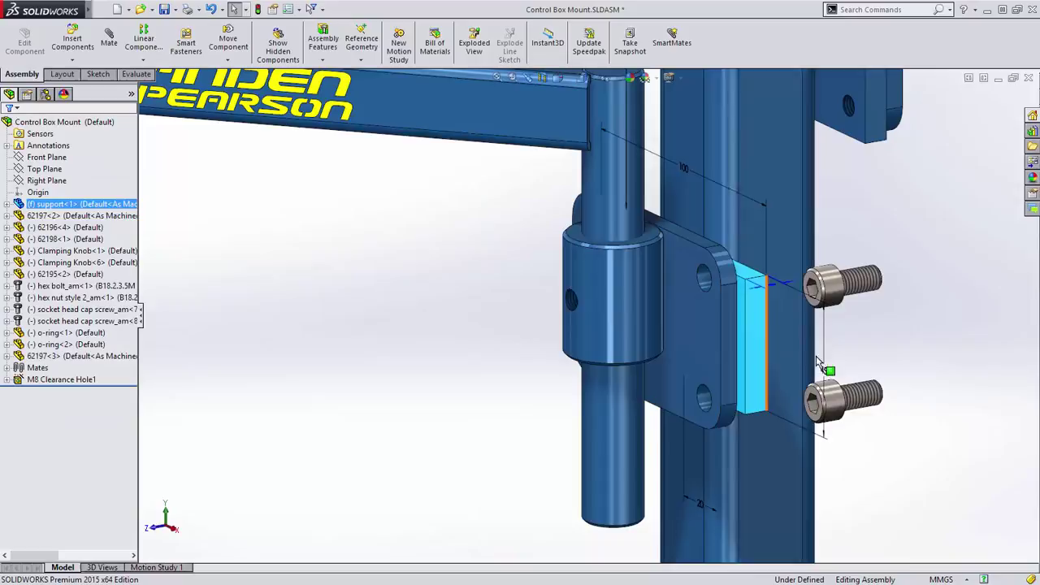
double_click(825, 376)
type("60")
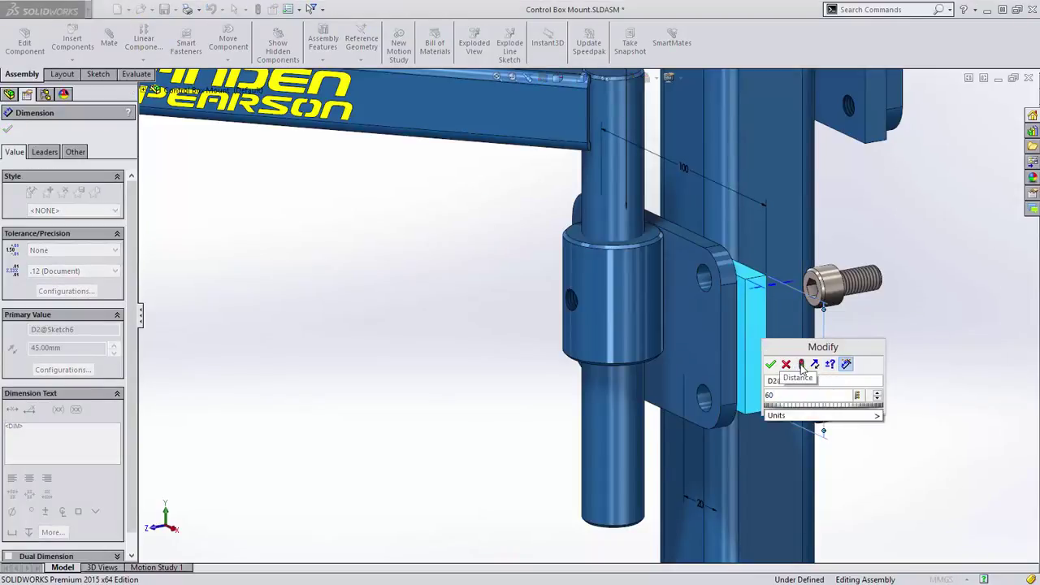
left_click(802, 364)
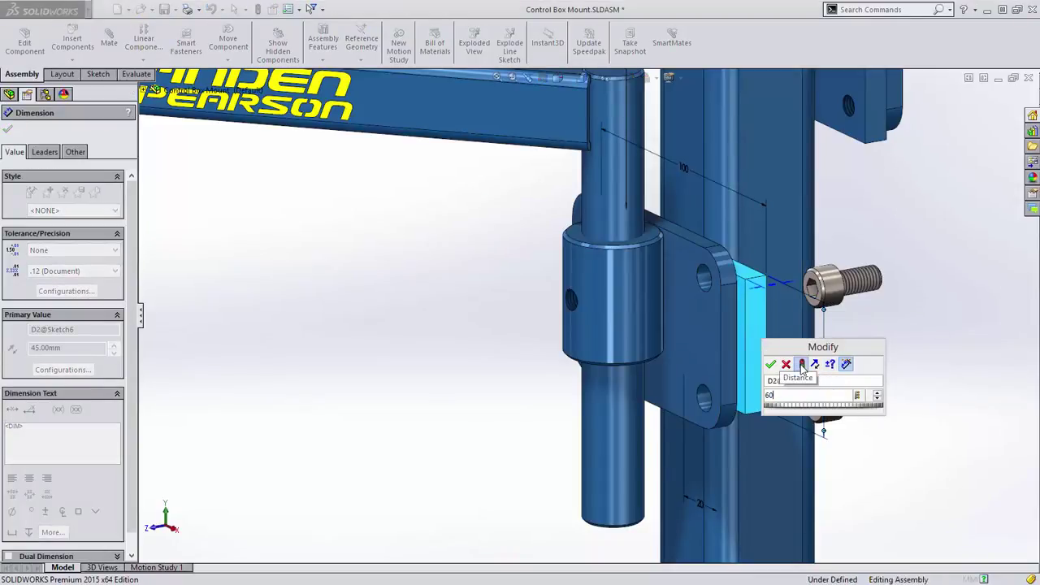
left_click(770, 364)
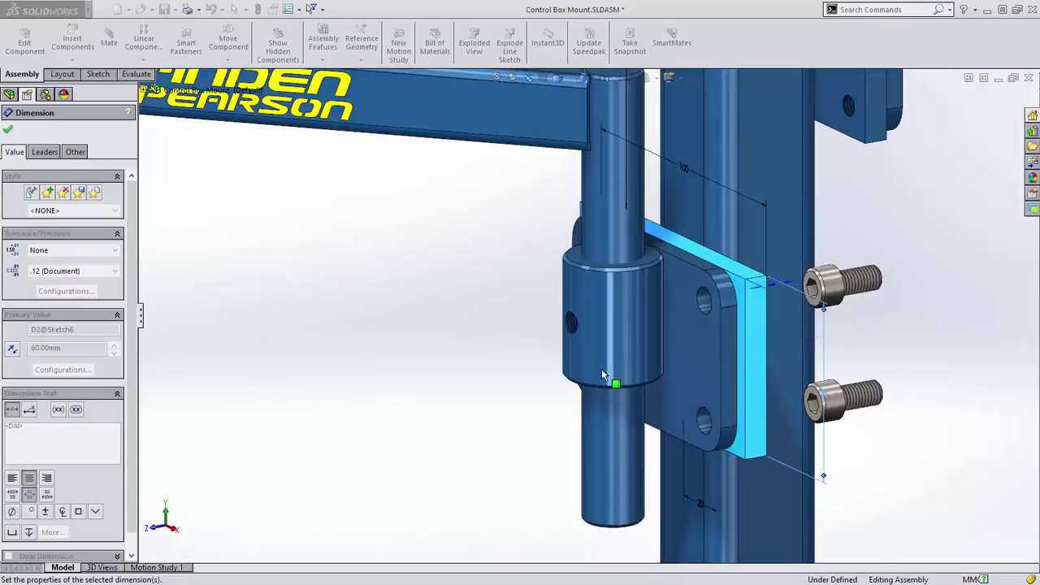
Change the block's 100 mm offset dimension to 120 mm and rebuild.
scroll(533, 384, "up", 3)
scroll(533, 383, "up", 2)
middle_click_drag(539, 344, 569, 293)
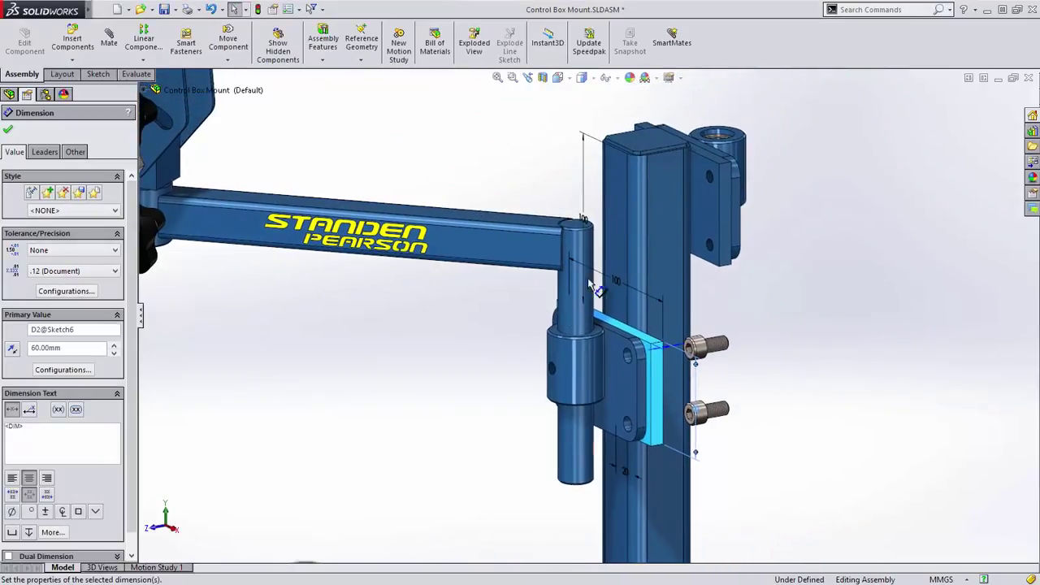
double_click(582, 217)
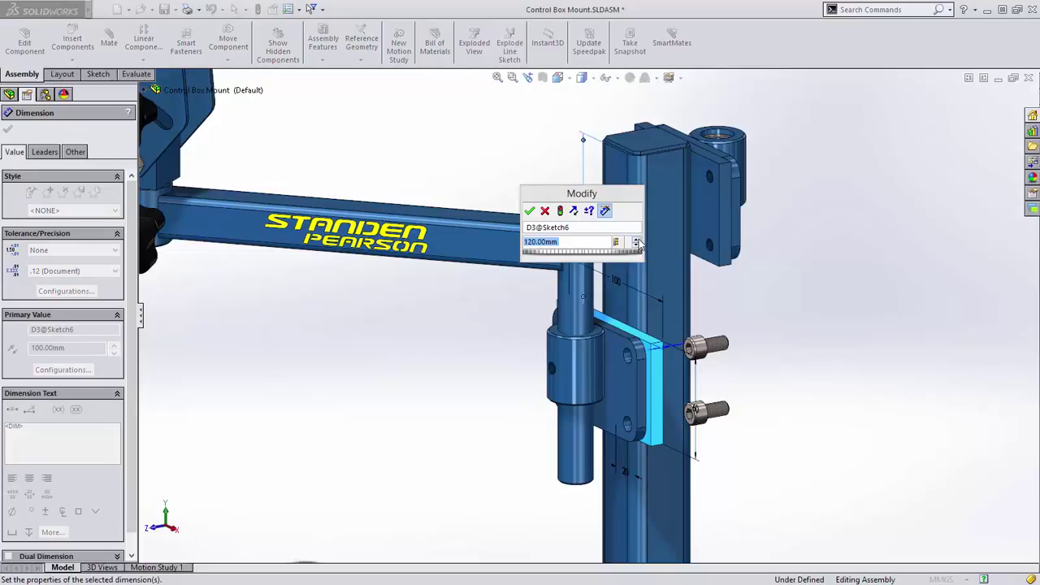
left_click(561, 212)
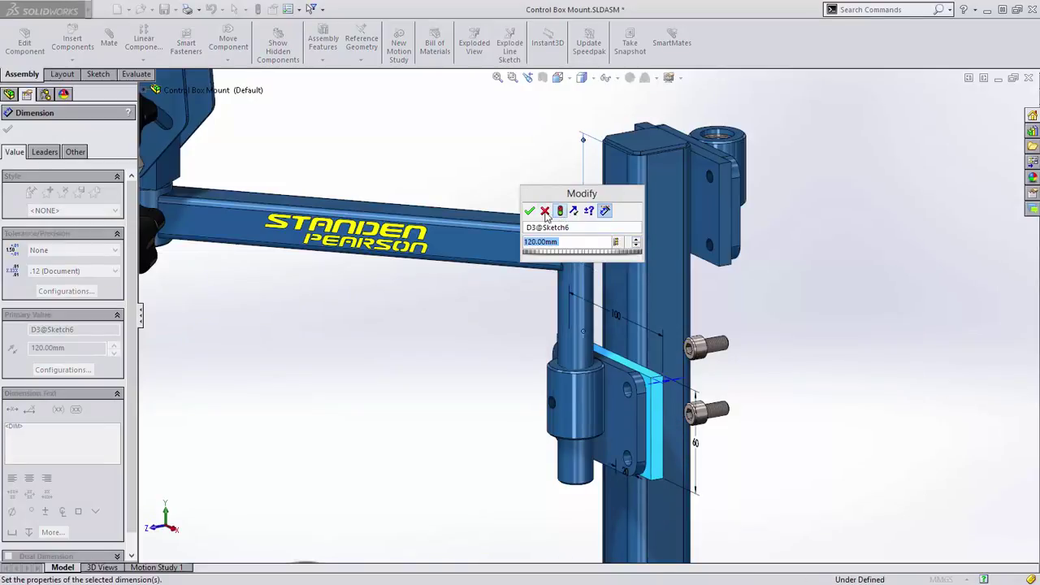
left_click(529, 210)
Profile-center mate the upper screw into its plate hole with rotation locked.
left_click(504, 313)
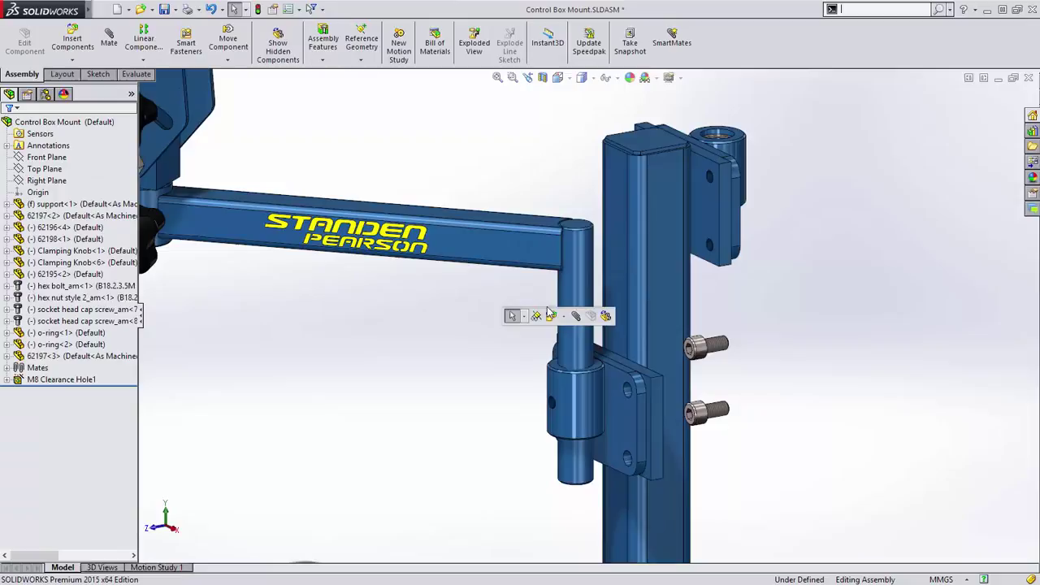
left_click(551, 313)
left_click(33, 447)
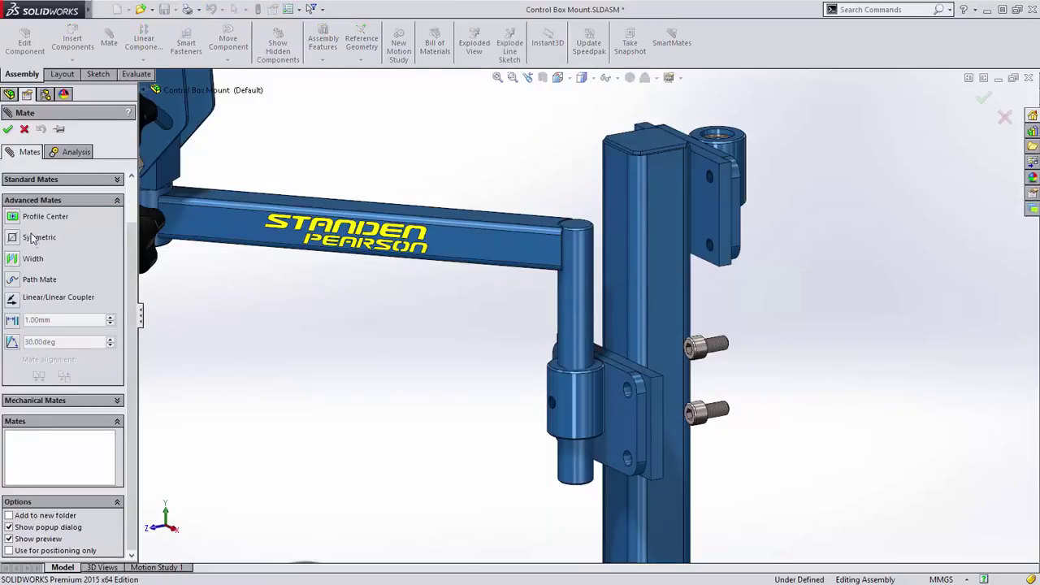
left_click(704, 347)
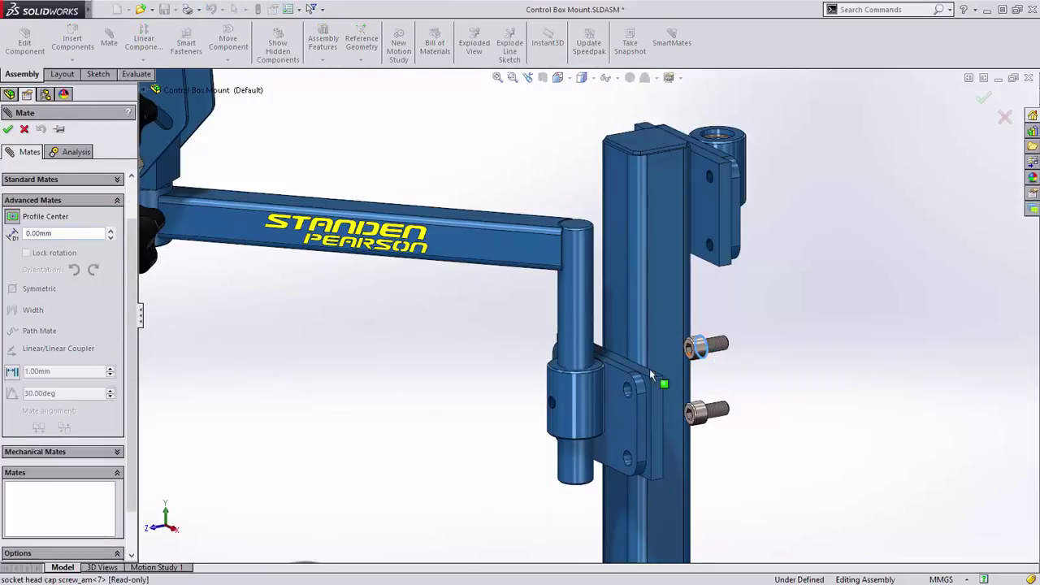
left_click(631, 391)
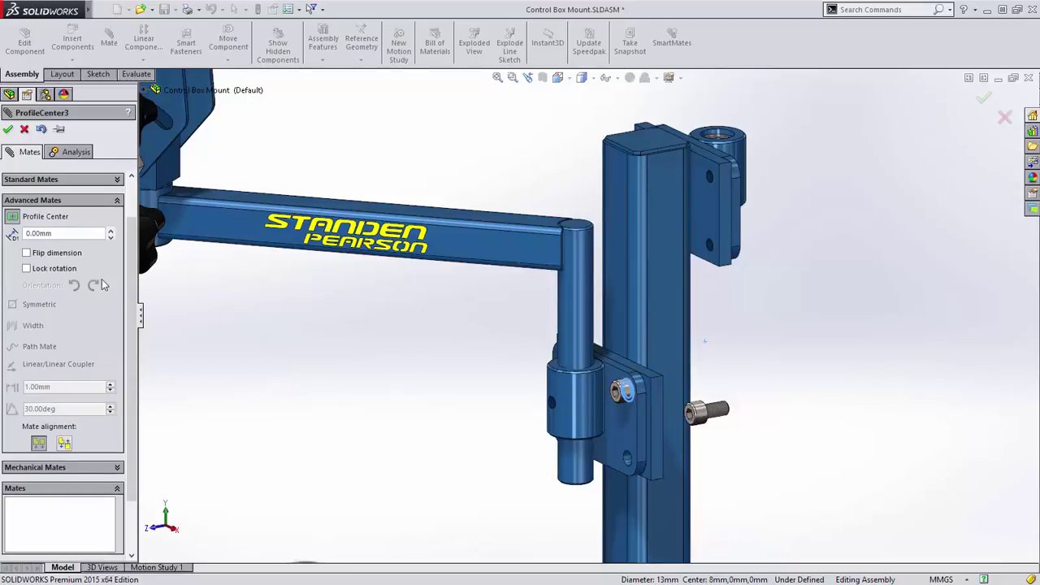
left_click(53, 269)
left_click(7, 130)
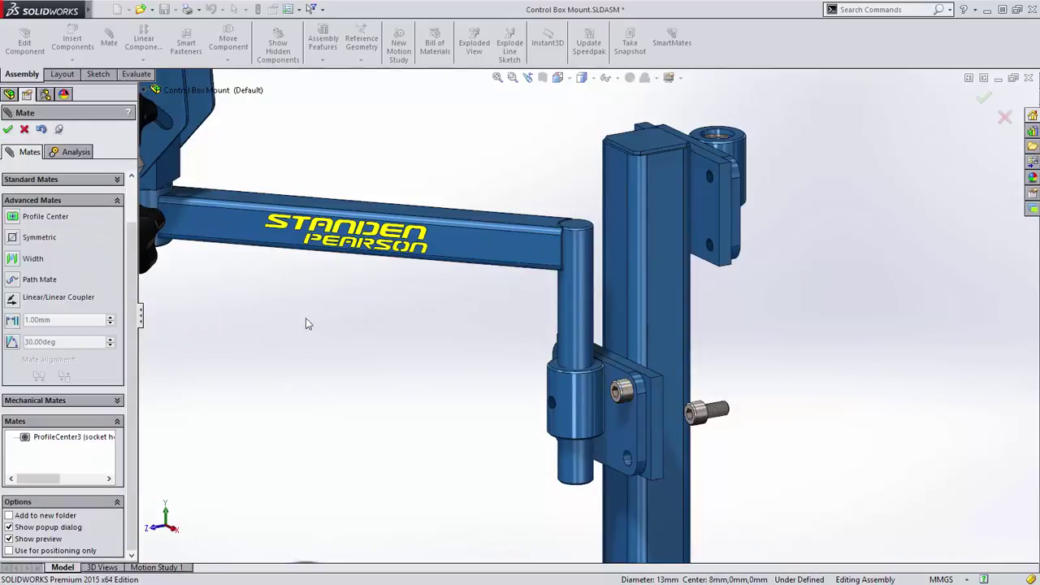
Profile-center mate the lower screw into the lower plate hole.
left_click(709, 414)
left_click(627, 458)
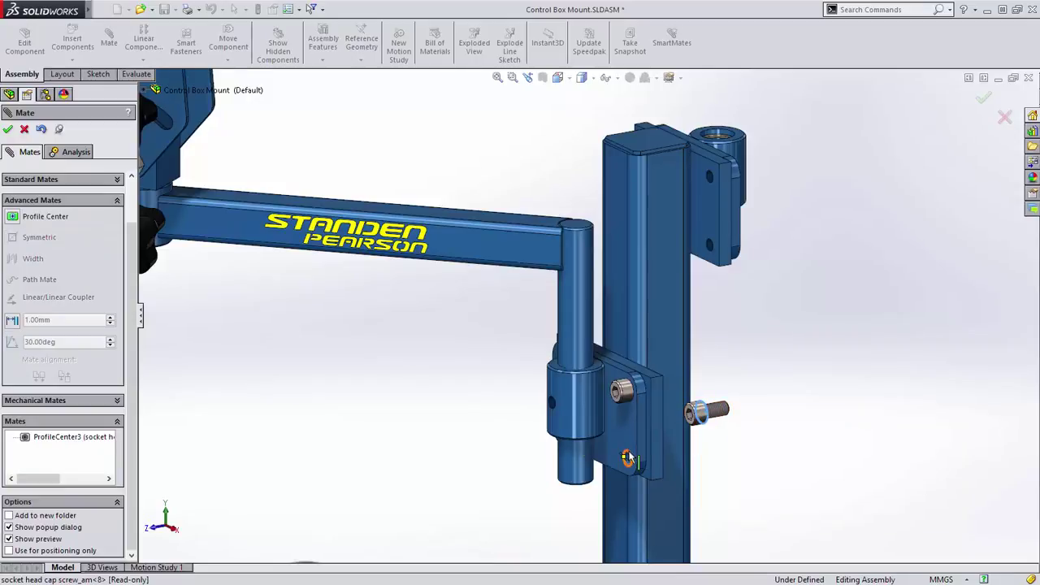
left_click(54, 218)
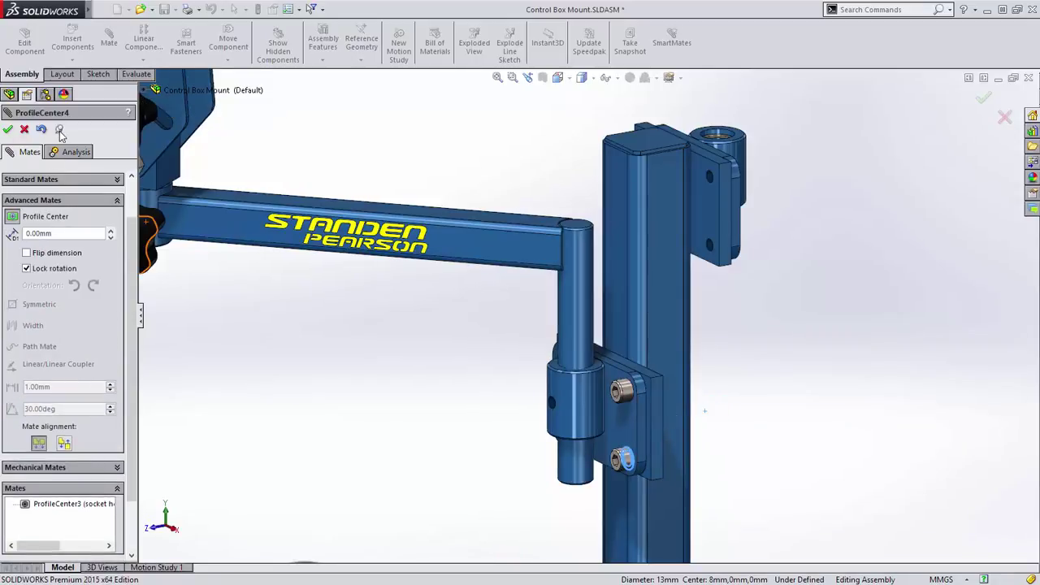
left_click(7, 130)
left_click(8, 130)
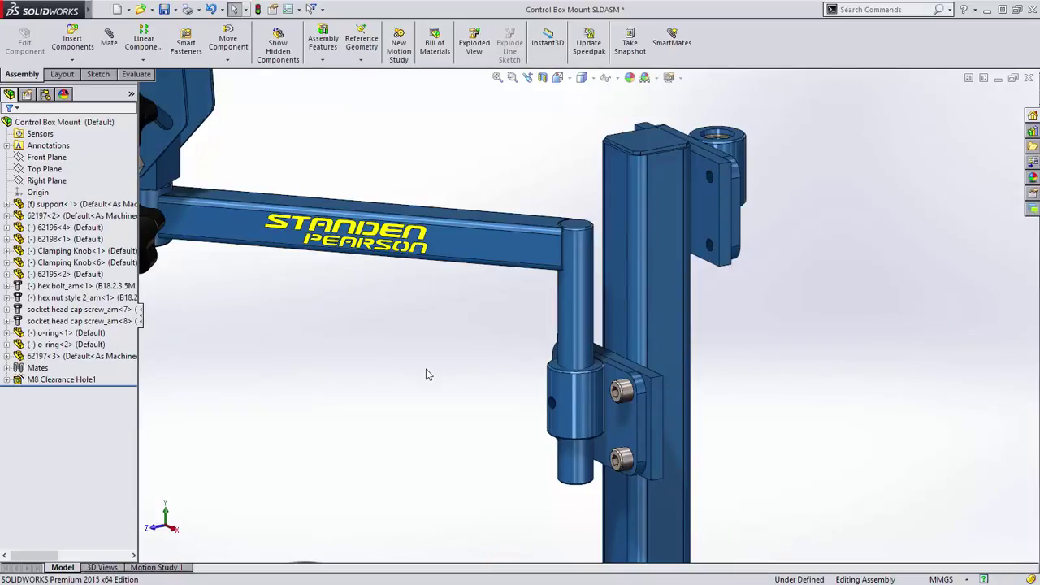
Select the collar's bottom and top ring faces and the post tube for a Width mate.
left_click_drag(585, 345, 564, 391)
key("Escape")
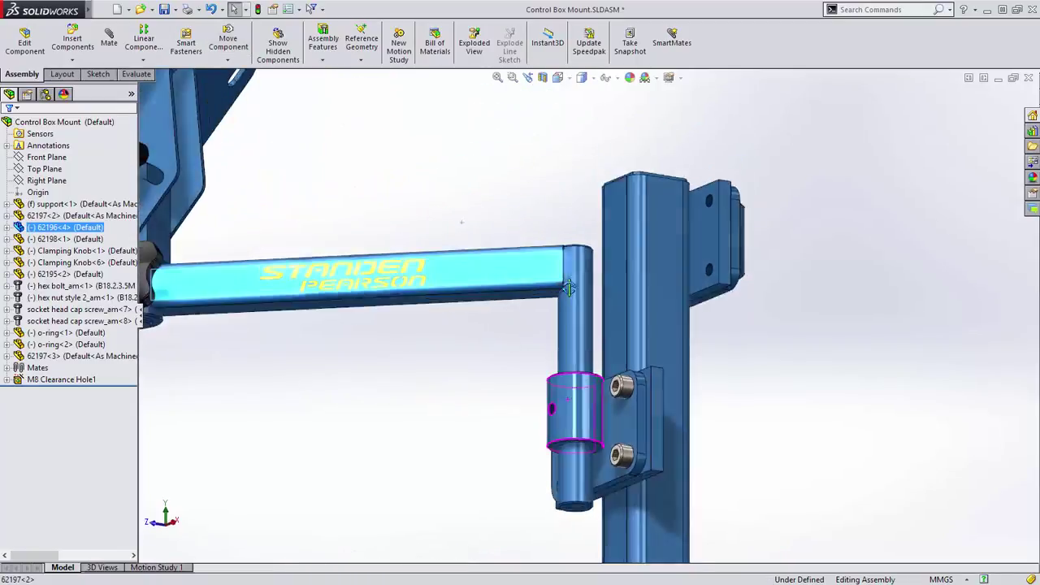
scroll(585, 480, "down", 5)
left_click(536, 408)
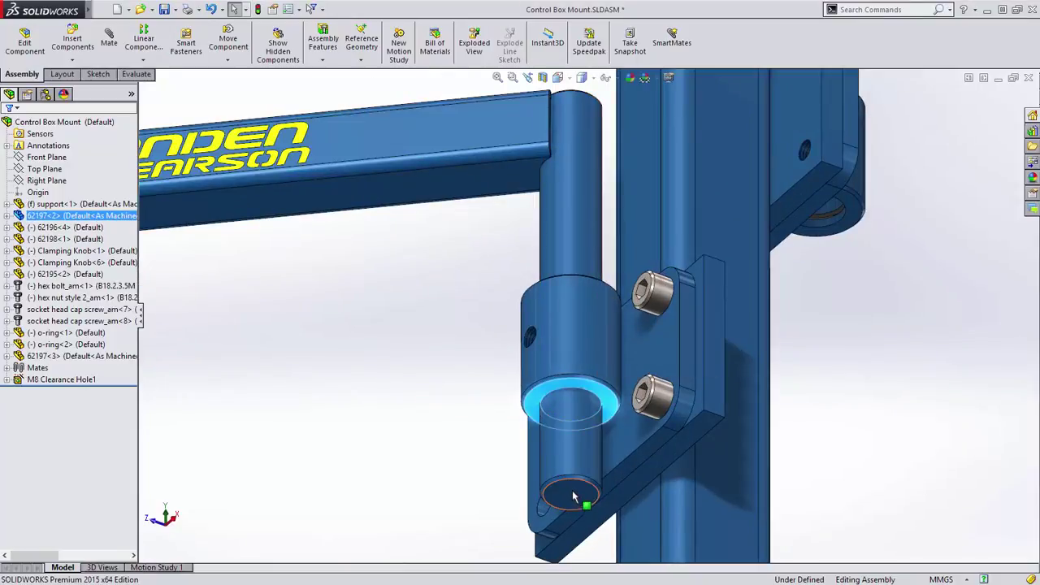
left_click(564, 331, "ctrl")
middle_click_drag(564, 332, 564, 443)
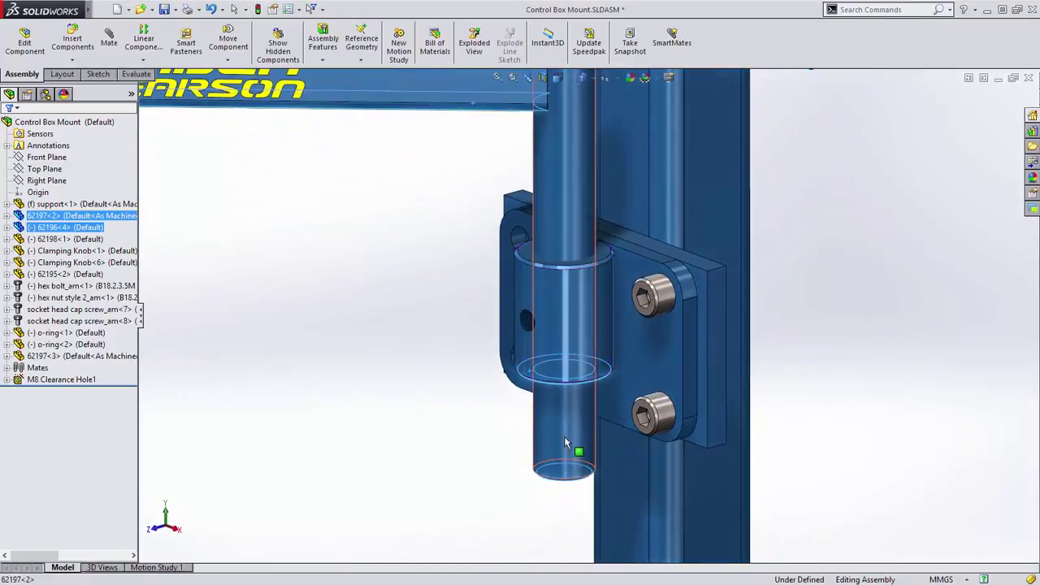
left_click(541, 258, "ctrl")
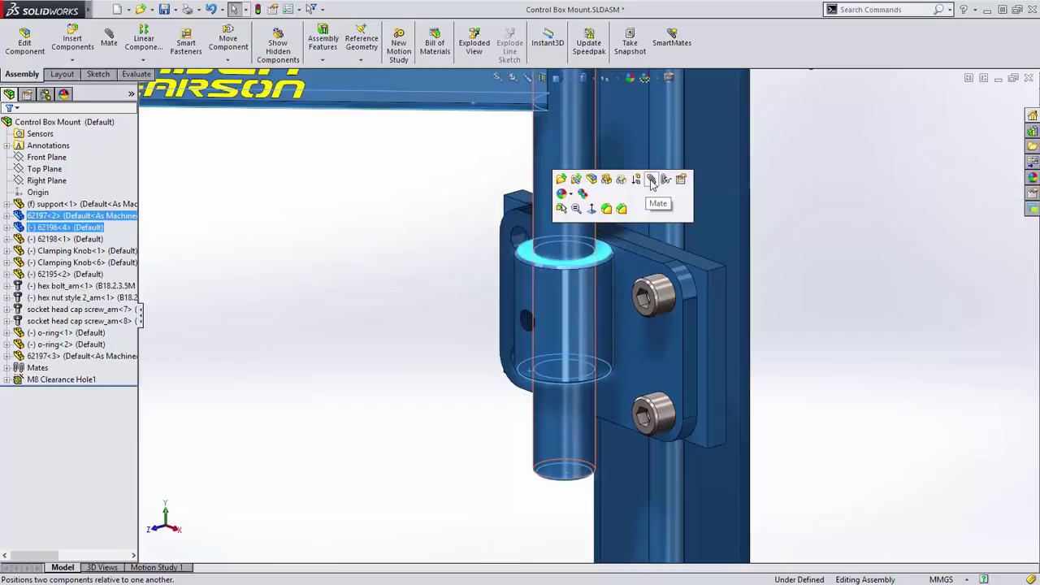
left_click(651, 179)
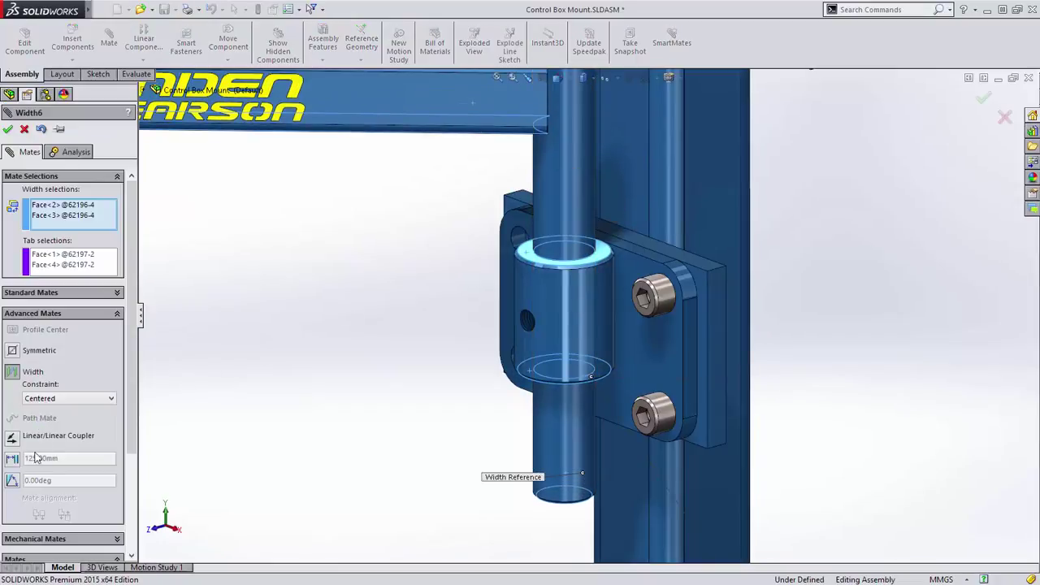
Set the Width mate's constraint to Free and accept it.
left_click(47, 398)
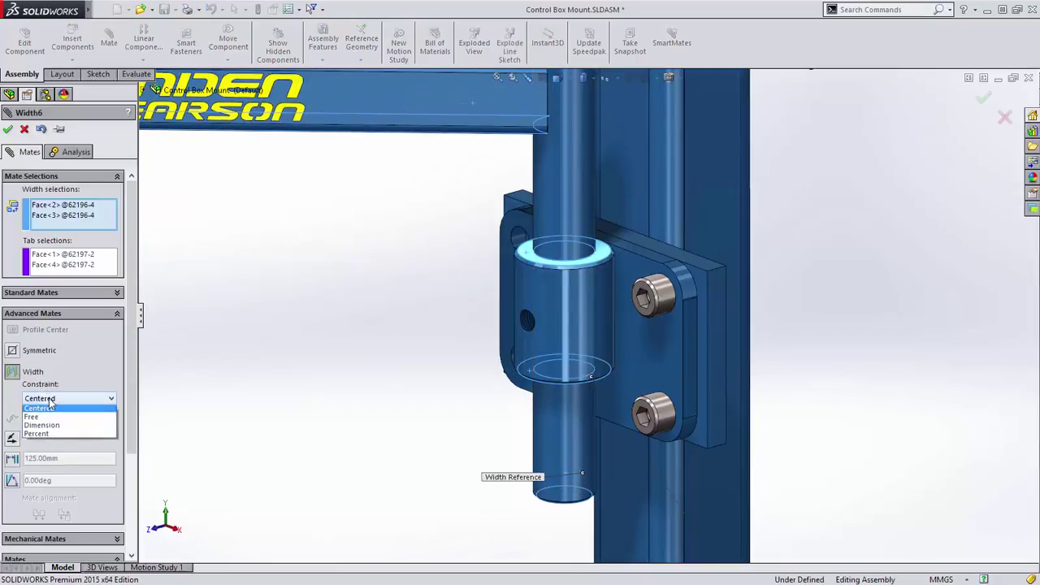
left_click(48, 419)
left_click(113, 413)
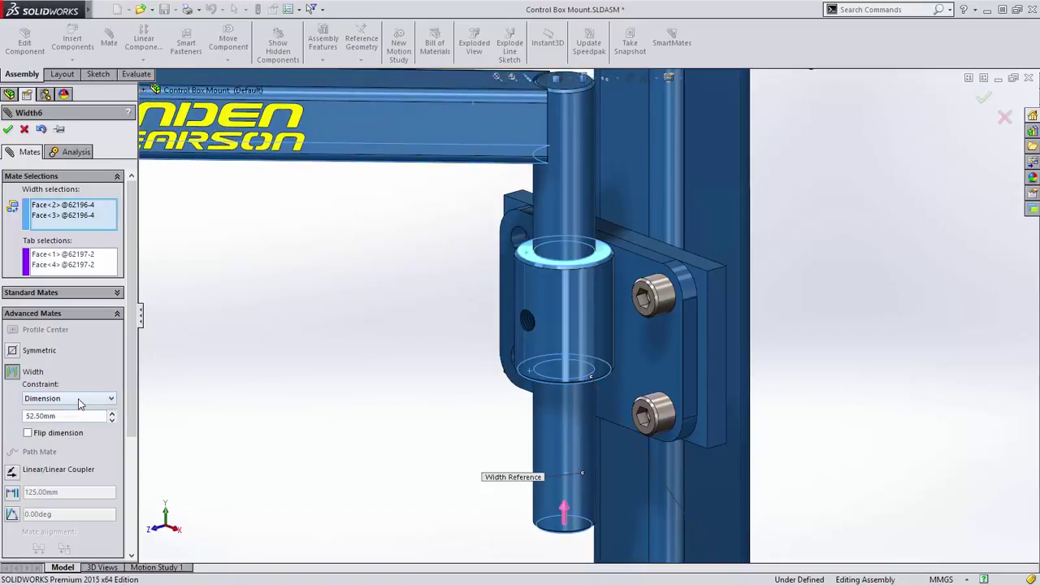
left_click(80, 399)
left_click(33, 419)
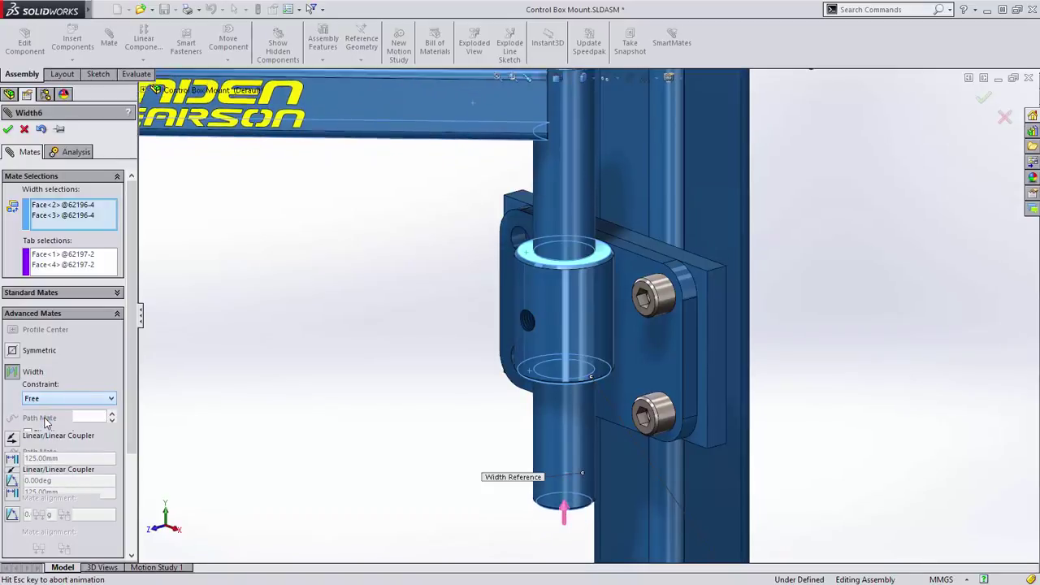
left_click(8, 130)
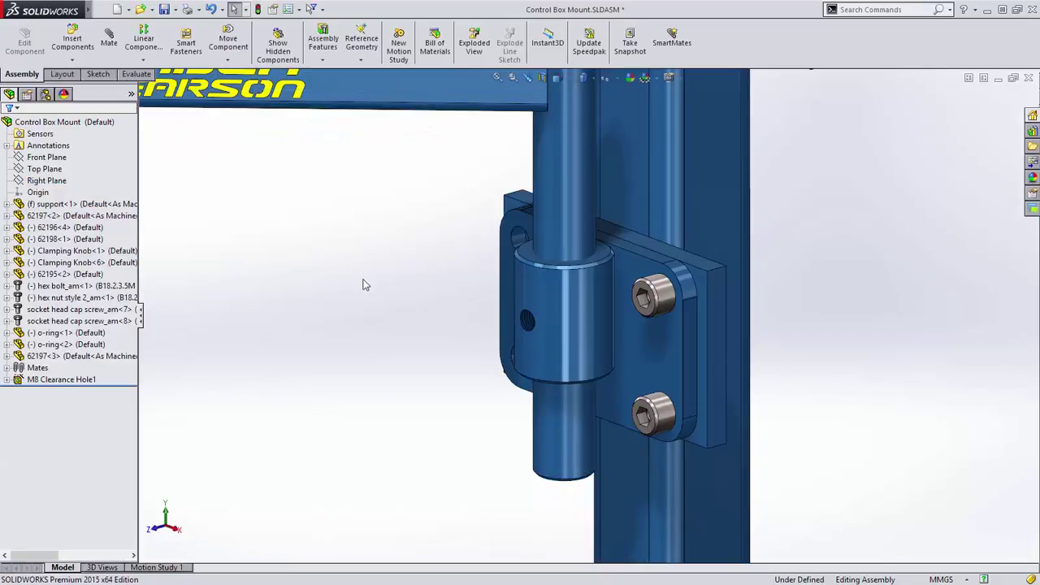
Select the clamp cylinder and bracket faces and switch the mate to an Angle mate.
scroll(364, 284, "up", 5)
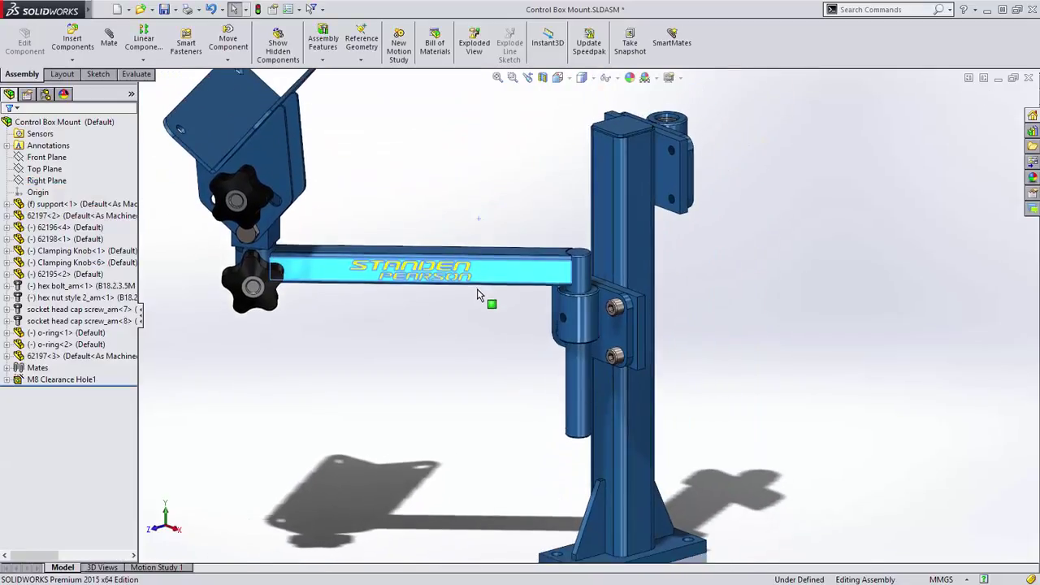
left_click_drag(478, 294, 480, 267)
middle_click_drag(480, 267, 297, 266)
scroll(297, 266, "down", 4)
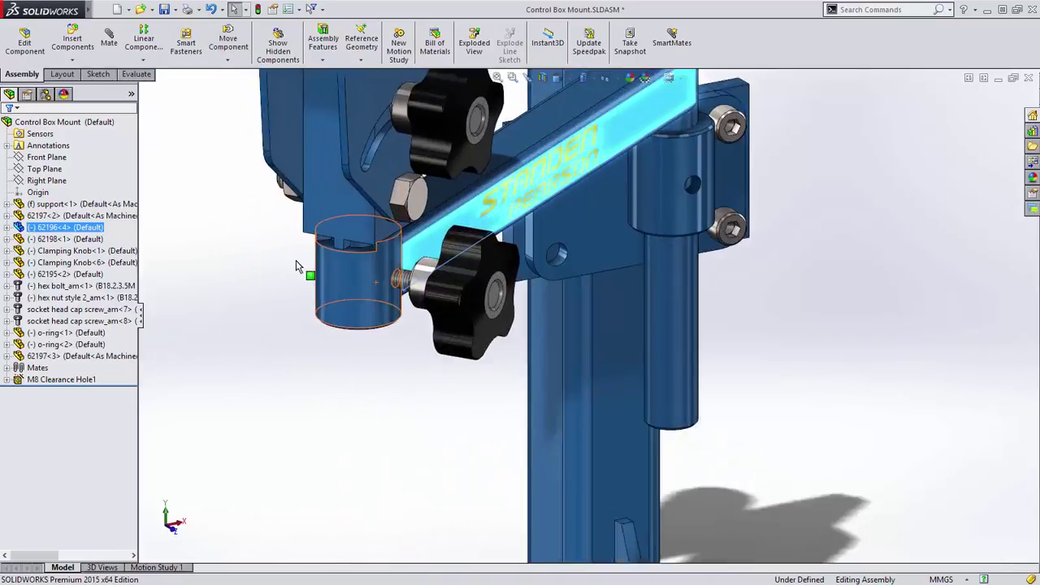
scroll(395, 284, "down", 4)
scroll(507, 261, "down", 3)
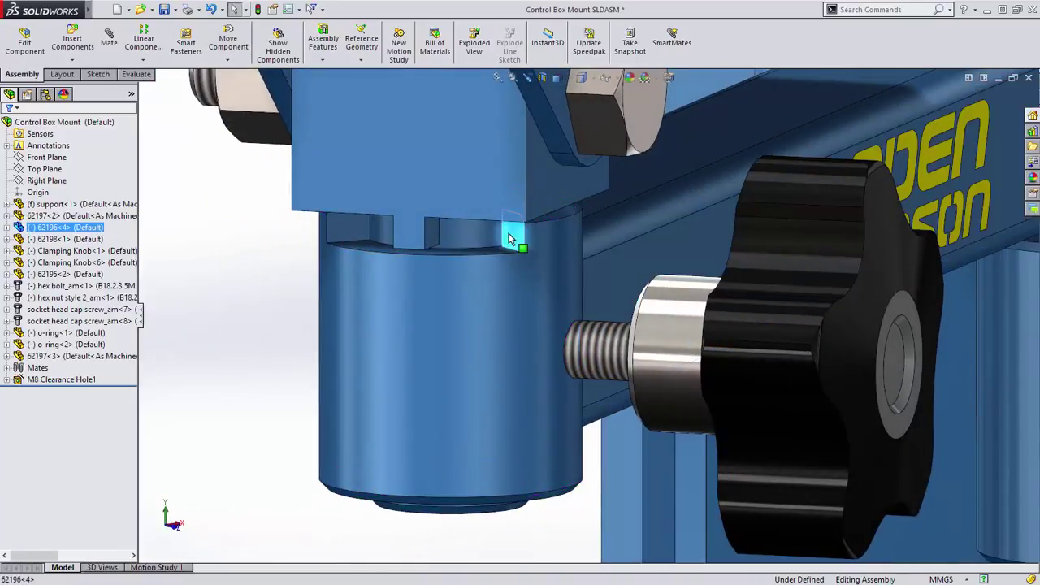
left_click(509, 238)
left_click(433, 234, "ctrl")
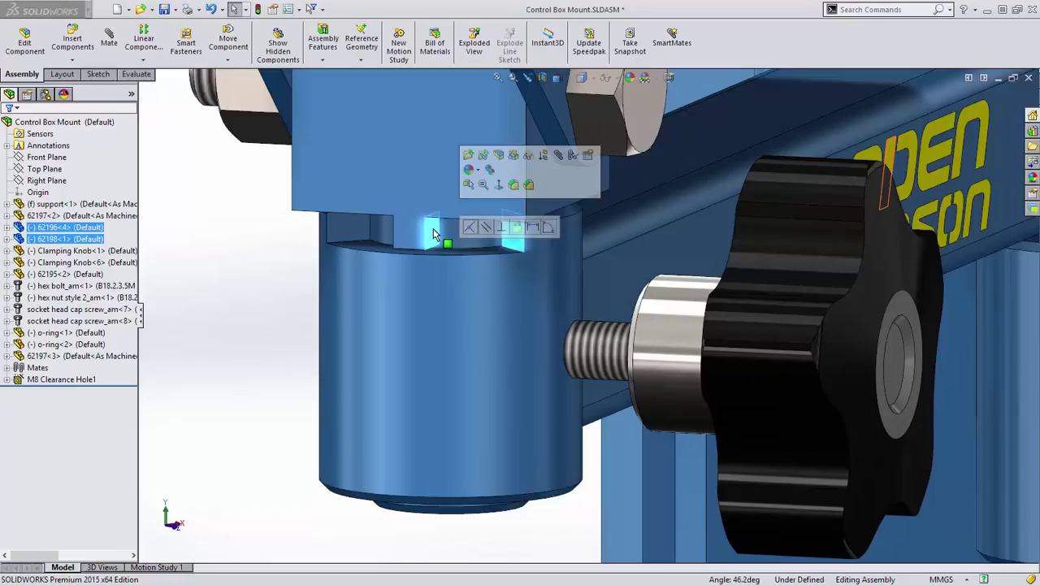
left_click(558, 155)
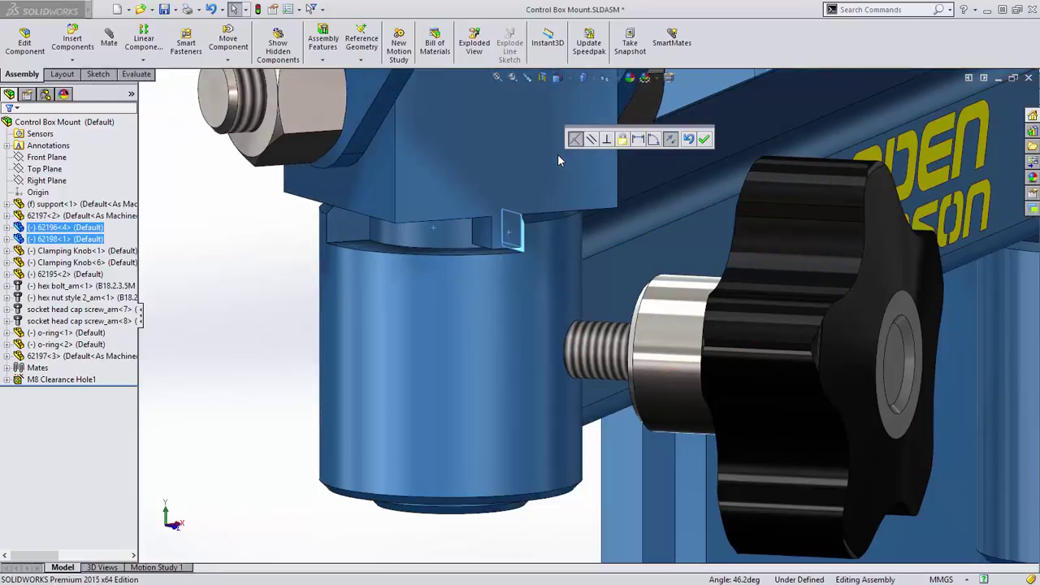
left_click(69, 446)
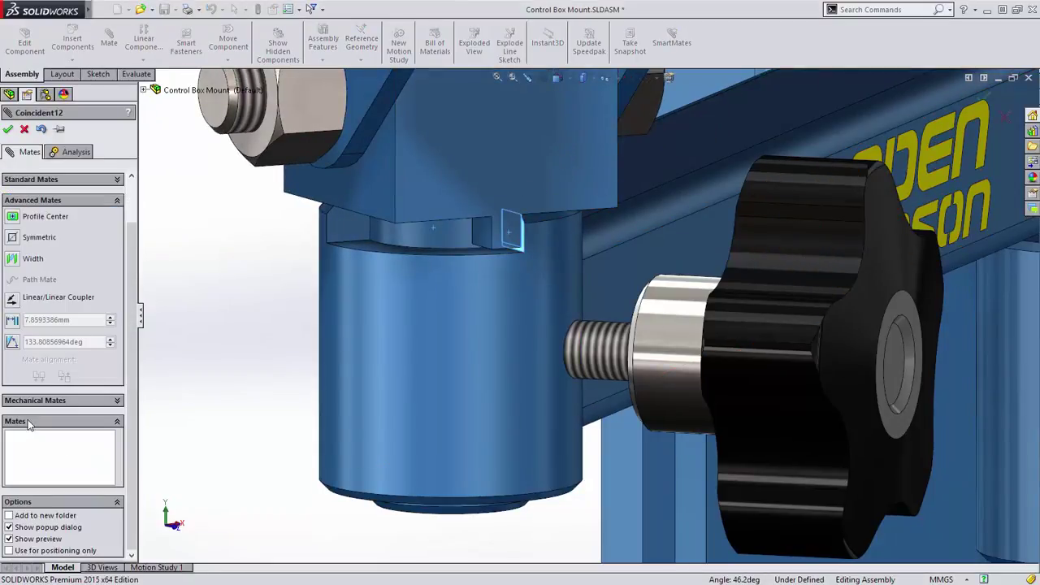
left_click(11, 342)
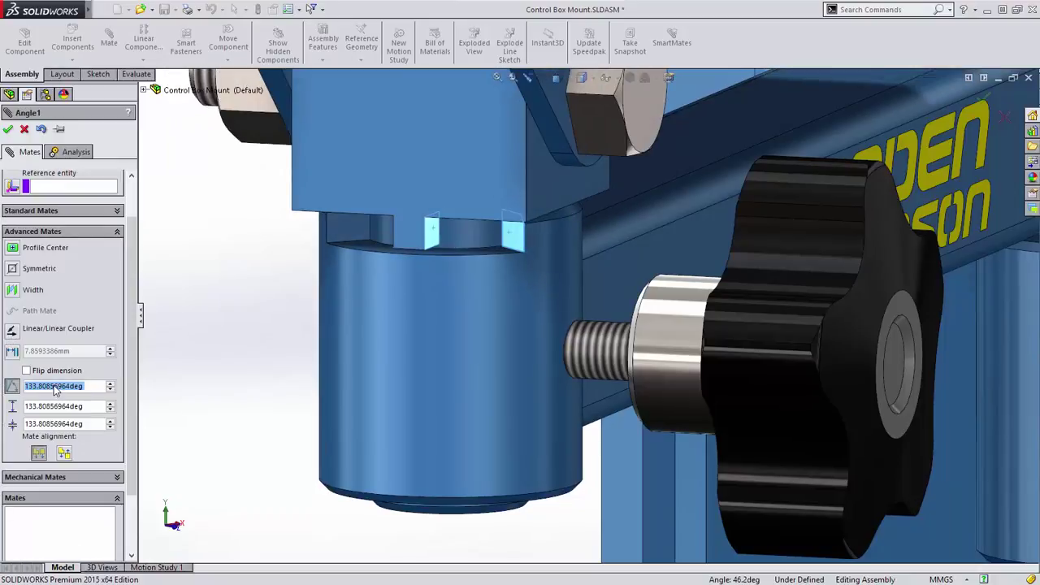
Pick a cylinder face as the angle reference and flip the dimension.
left_click(69, 187)
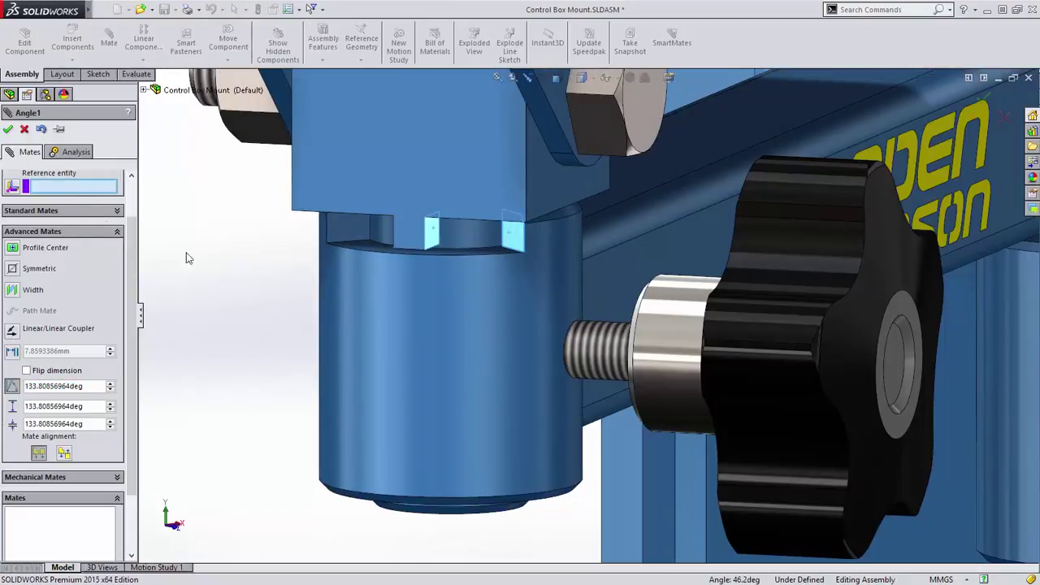
left_click(457, 348)
middle_click_drag(457, 348, 493, 356)
scroll(493, 356, "up", 5)
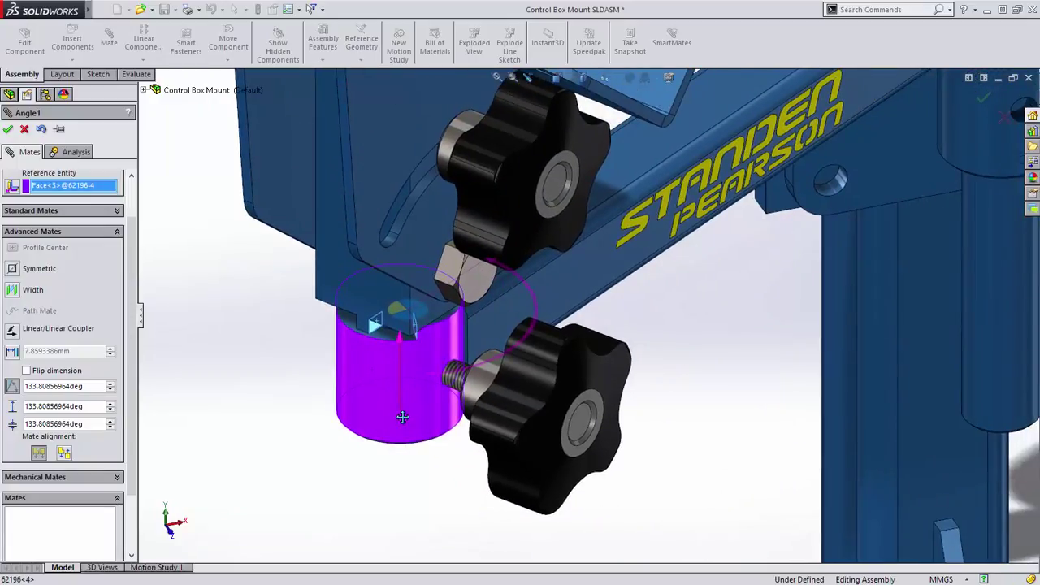
left_click(13, 187)
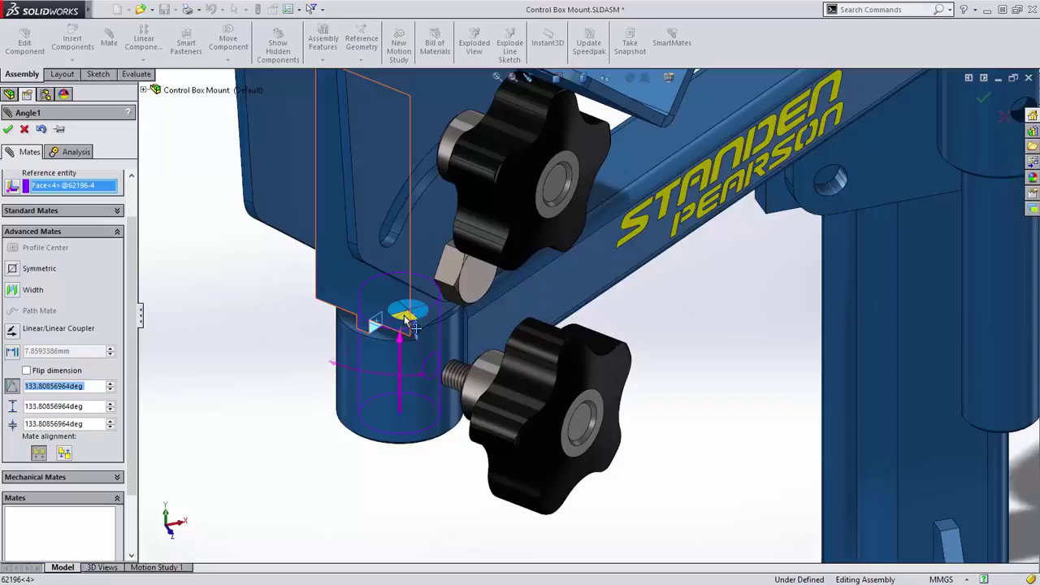
left_click(27, 371)
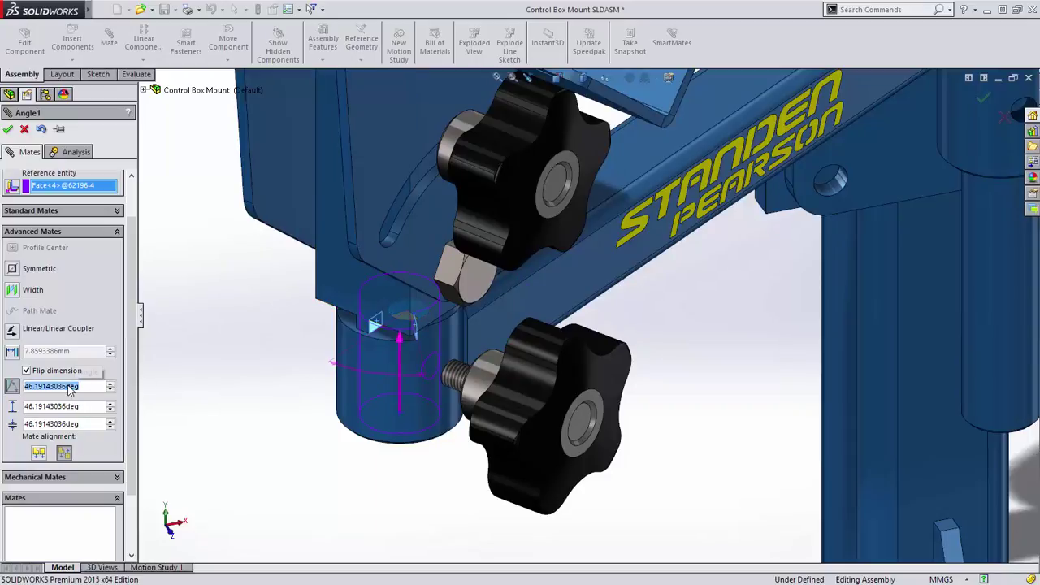
Set the angle to 45° with a 90° maximum and 0° minimum, applying LimitAngle1.
type("45")
key("Tab")
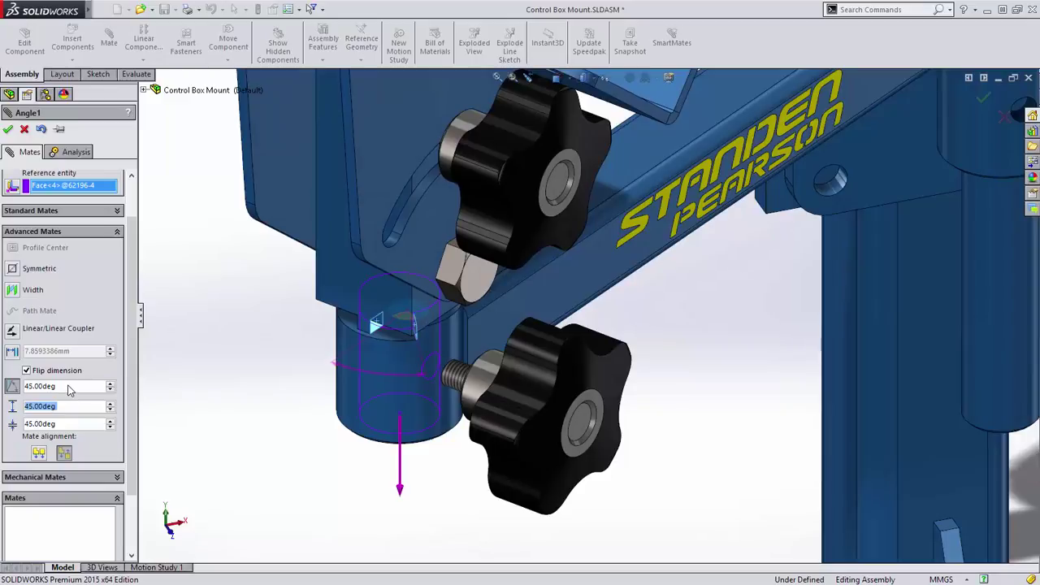
type("90")
key("Tab")
type("0")
key("Tab")
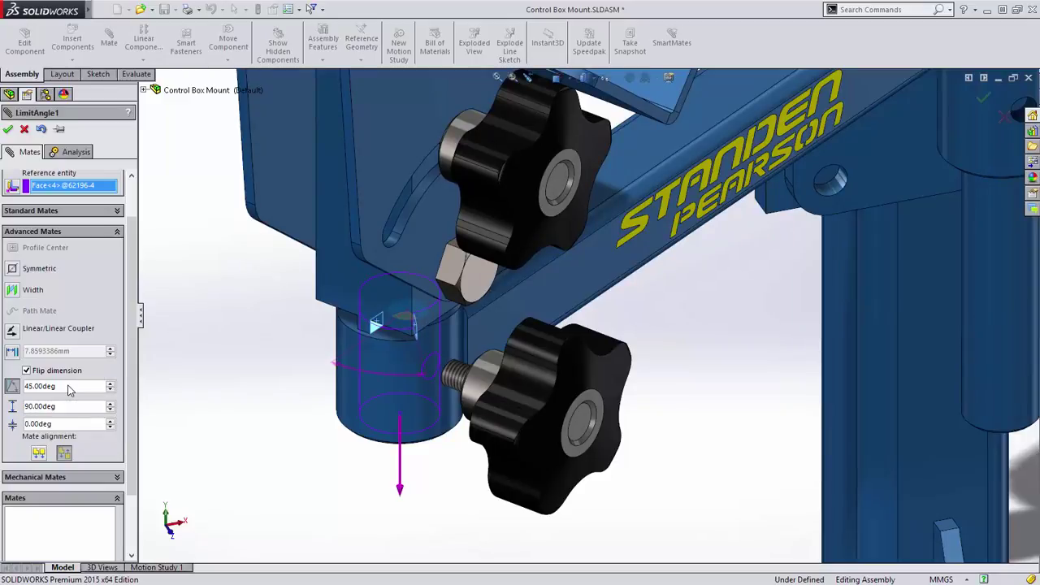
left_click(9, 130)
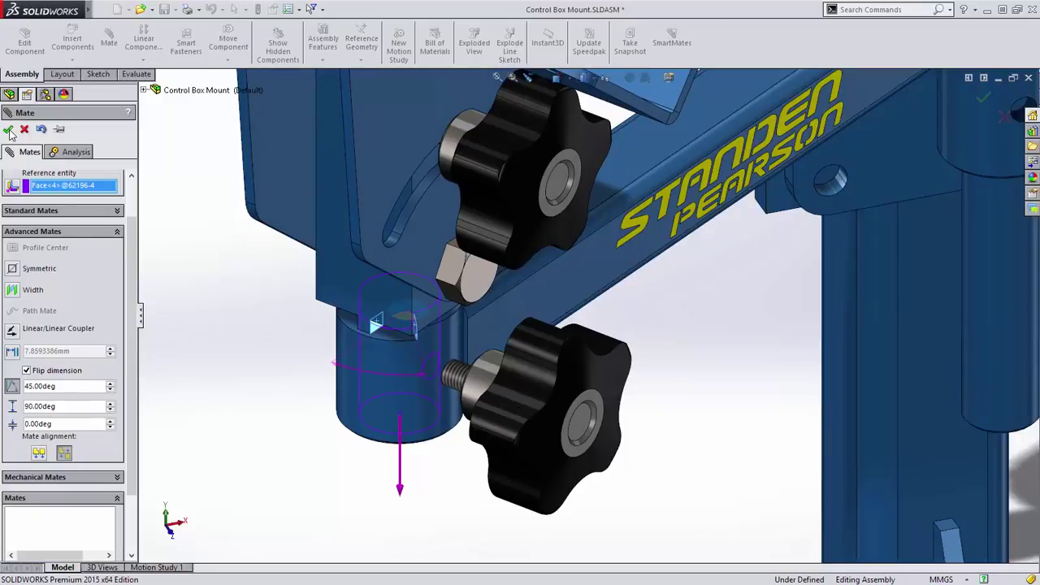
left_click(9, 130)
Expand the Mates folder and view LimitAngle1's 45° dimension, cancelling without changes.
left_click(8, 367)
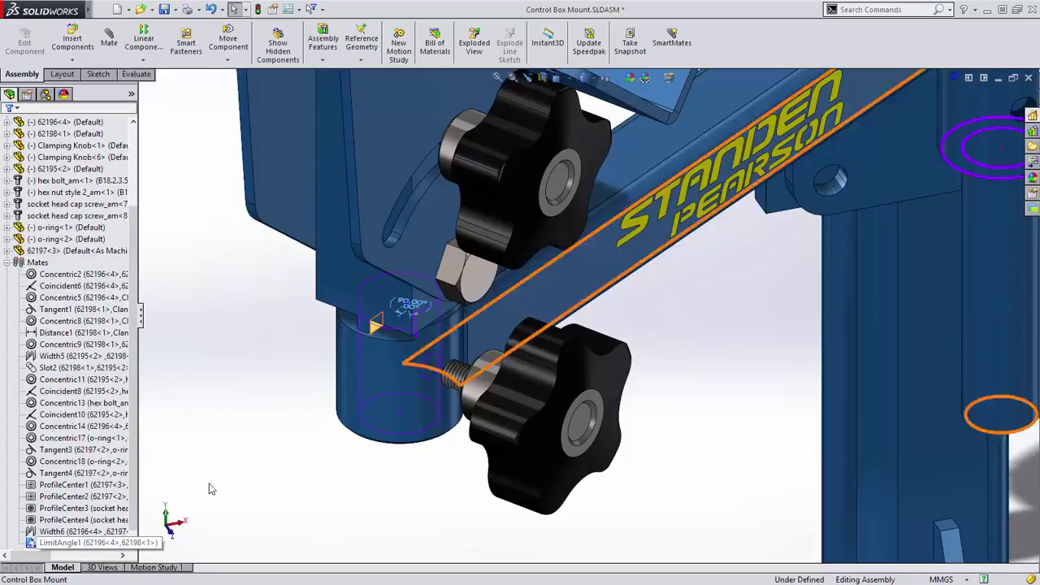
left_click(397, 376)
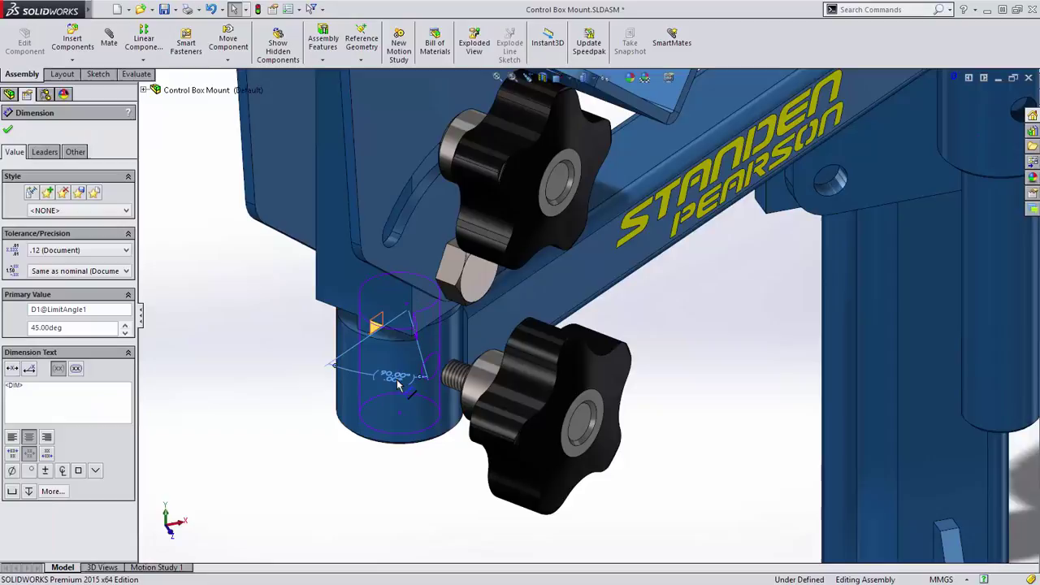
double_click(396, 376)
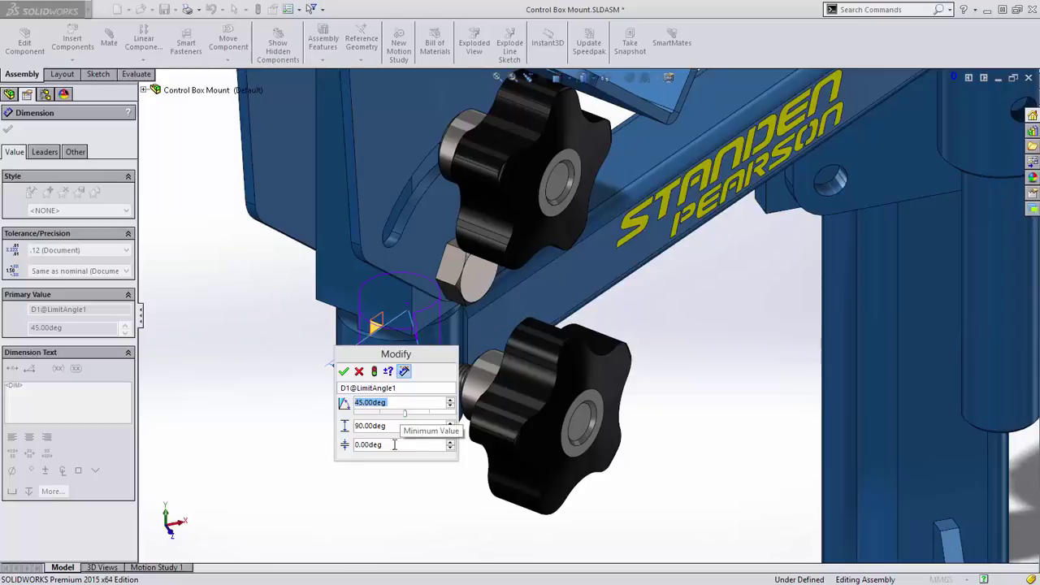
left_click(358, 374)
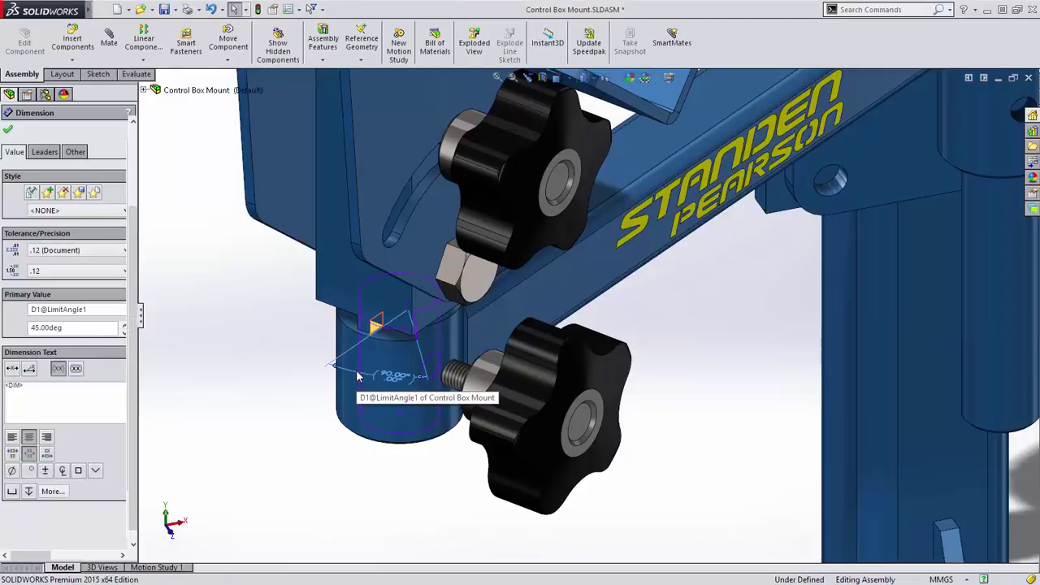
key("Escape")
Drag the bracket and knobs freely to a new angle around the post.
scroll(358, 374, "up", 5)
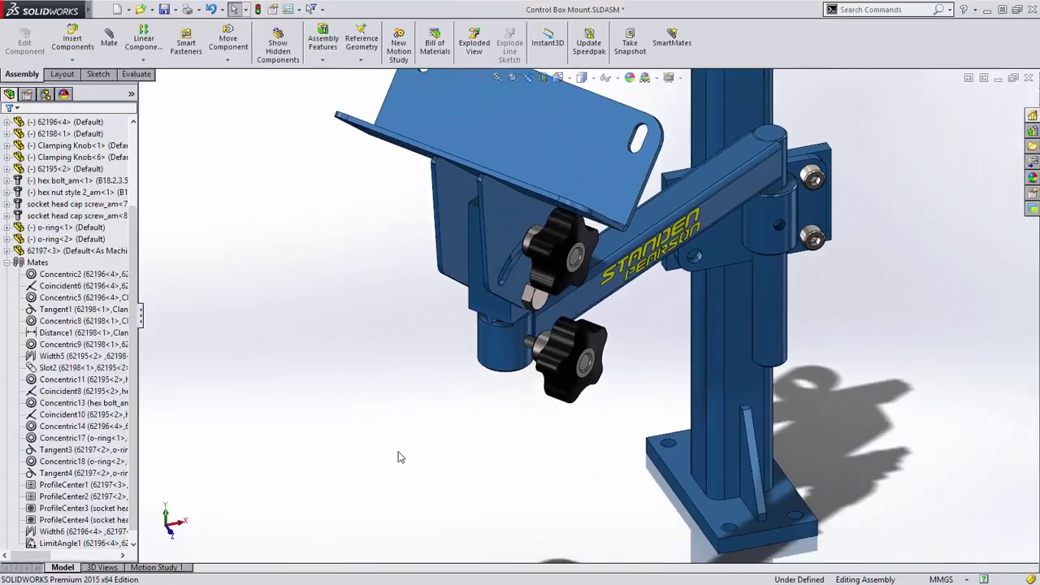
scroll(399, 455, "up", 2)
middle_click_drag(399, 425, 324, 398, "ctrl")
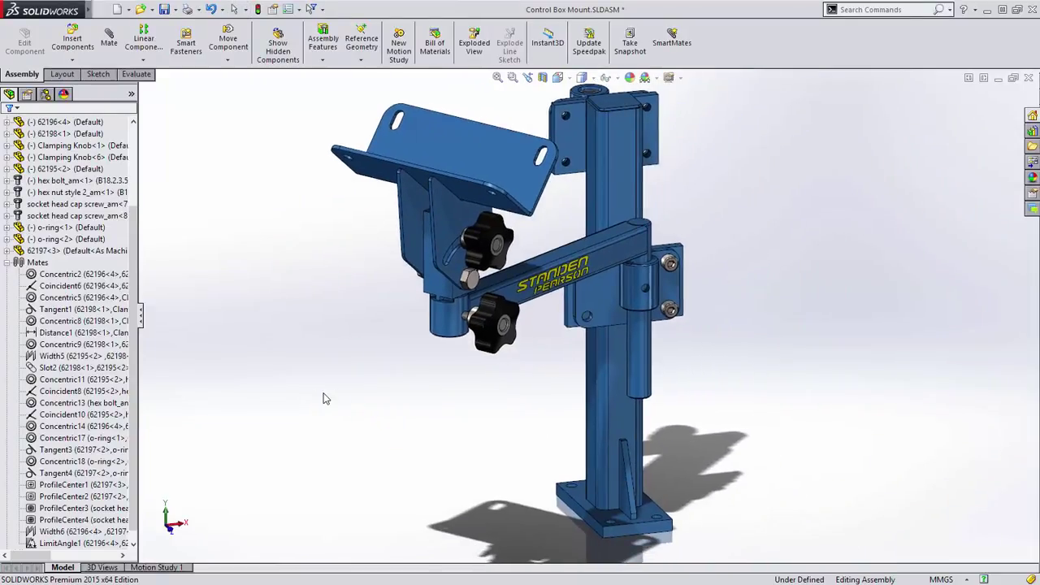
mouse_move(426, 271)
left_mouse_down()
mouse_move(439, 236)
mouse_move(573, 216)
mouse_move(538, 222)
mouse_move(527, 263)
mouse_move(560, 236)
mouse_move(553, 280)
mouse_move(481, 277)
mouse_move(488, 244)
mouse_move(418, 279)
left_mouse_up()
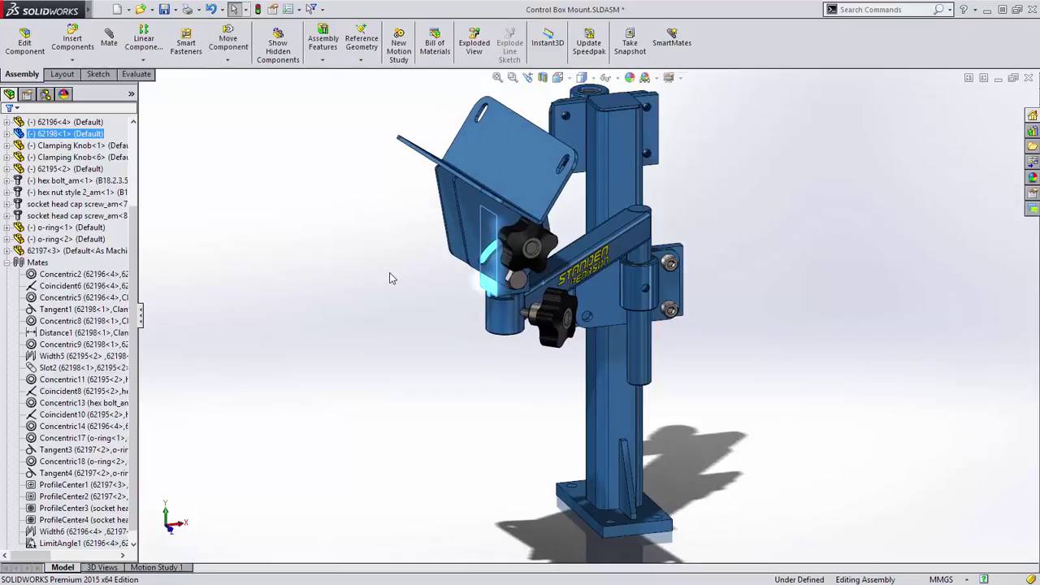
left_click(390, 276)
In Move Component, temporarily fix clamp 62196-4 and swing the bracket around it.
left_click(227, 46)
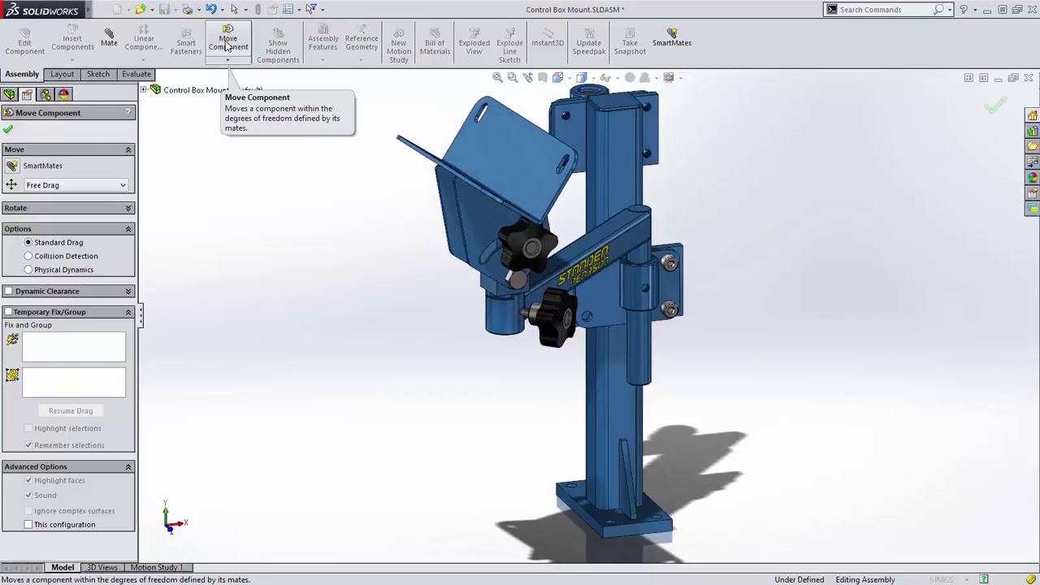
left_click(70, 344)
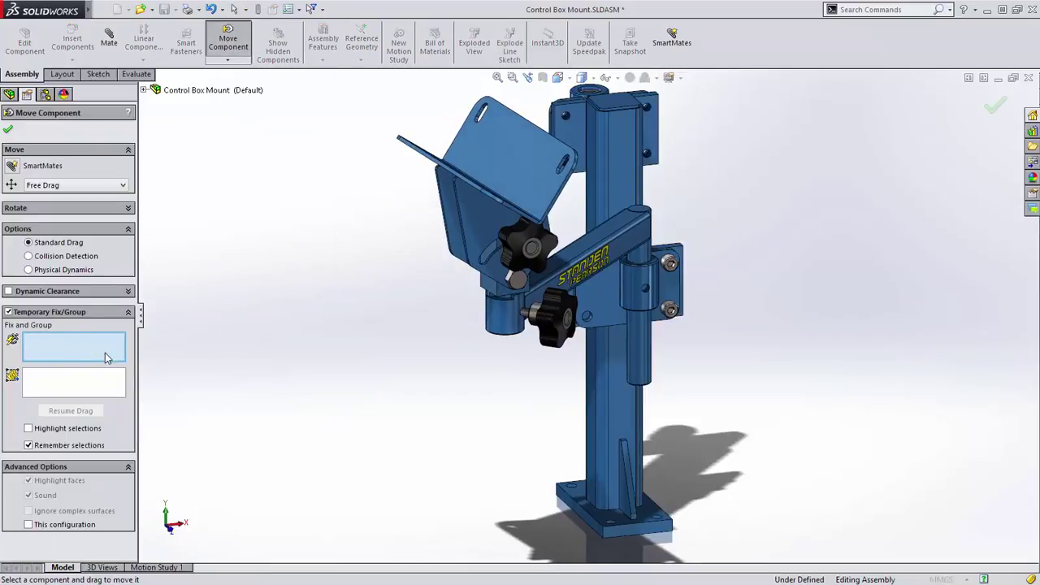
left_click(495, 325)
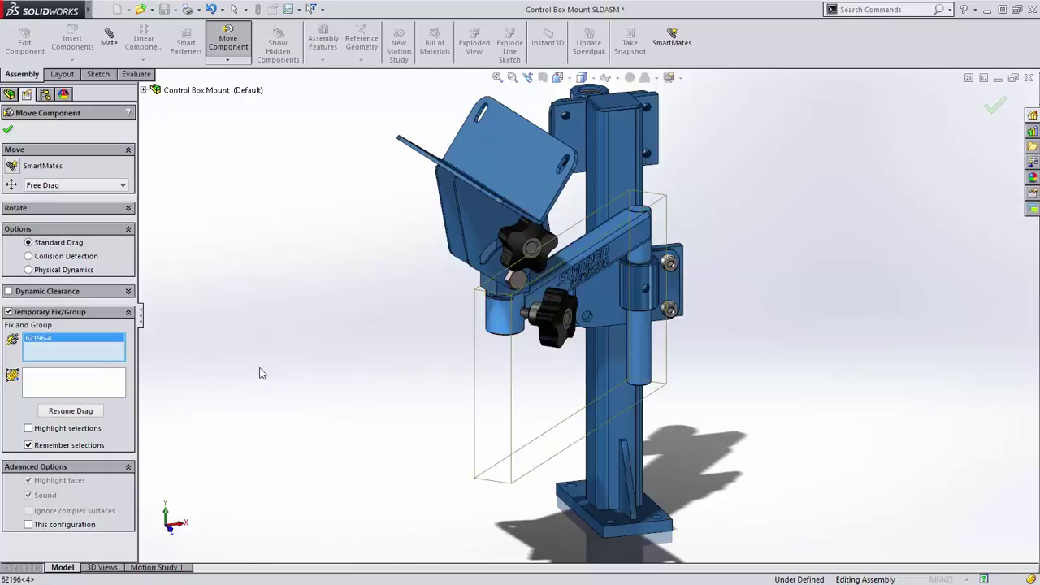
left_click(81, 416)
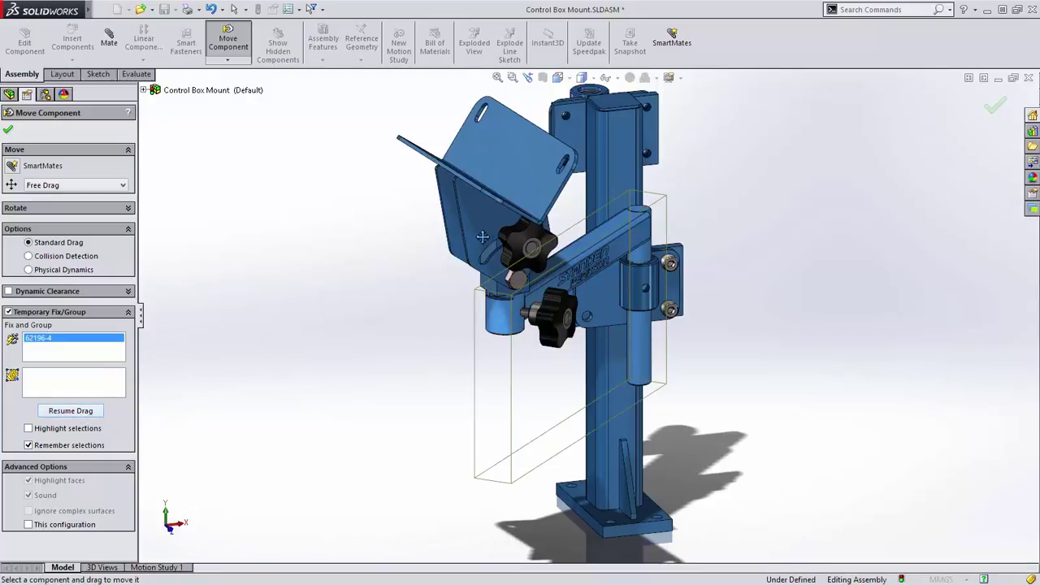
left_click_drag(482, 237, 498, 276)
Group 62195-2 and 62198-1, drag them to a new angle, and finish.
left_click(54, 384)
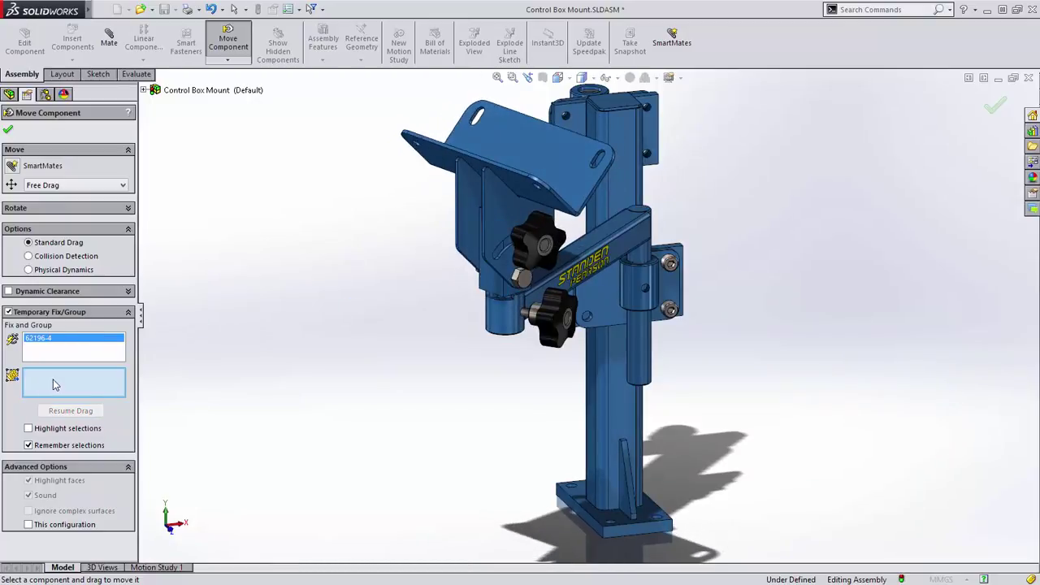
left_click(483, 273)
left_click(491, 280)
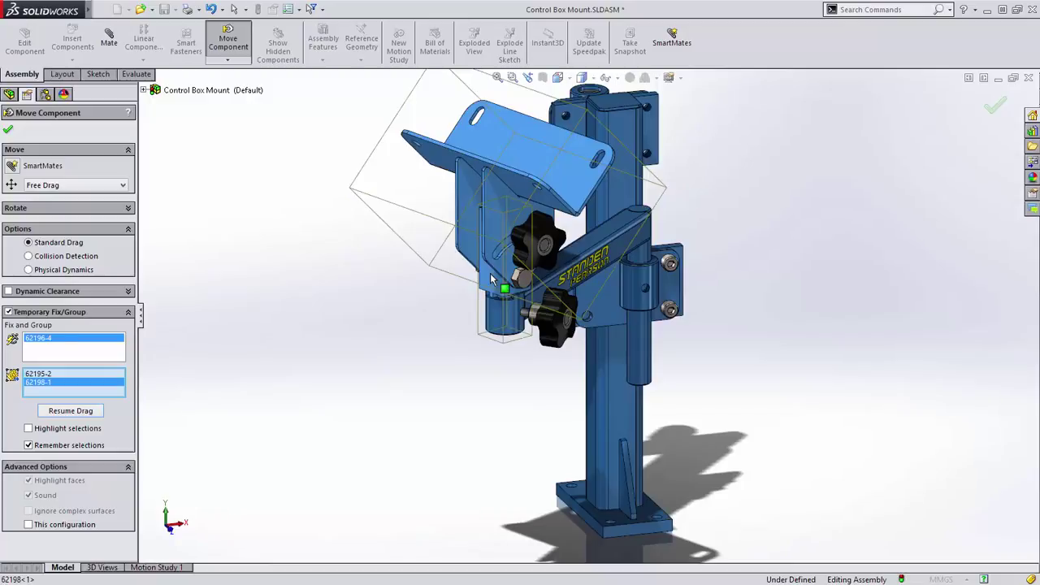
left_click(79, 413)
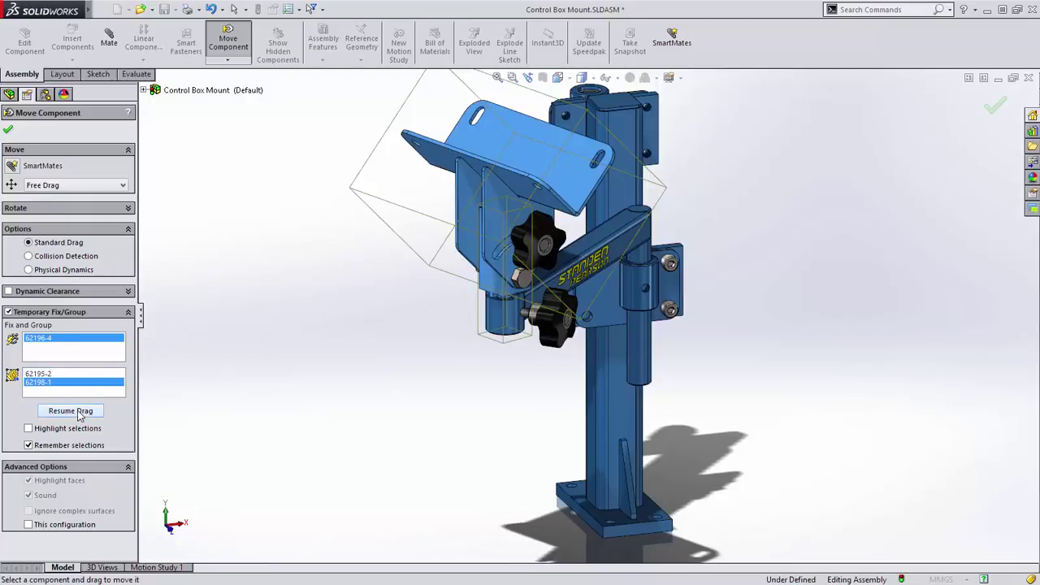
left_click_drag(495, 246, 499, 248)
left_click(499, 248)
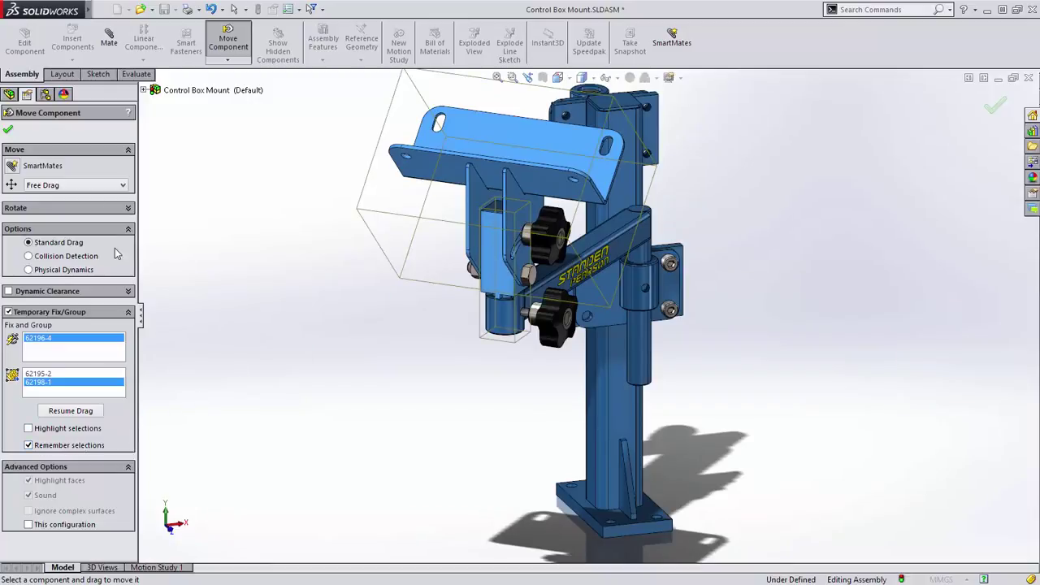
left_click(8, 132)
middle_click_drag(436, 251, 342, 306)
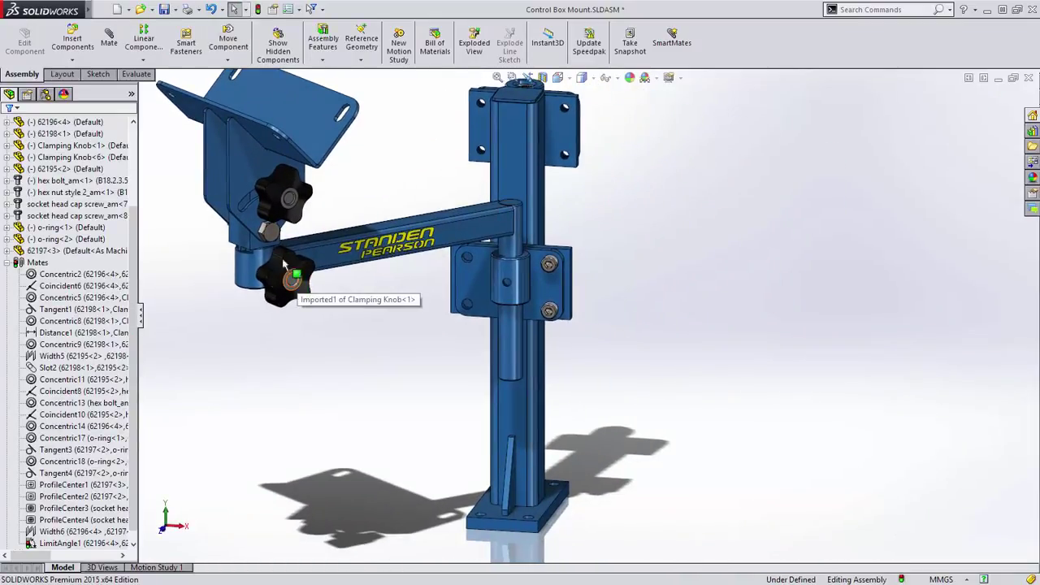
Insert Clamping Knob.SLDPRT rotated 90° upright and place it beside the arm's clamp.
left_click(73, 60)
left_click(91, 72)
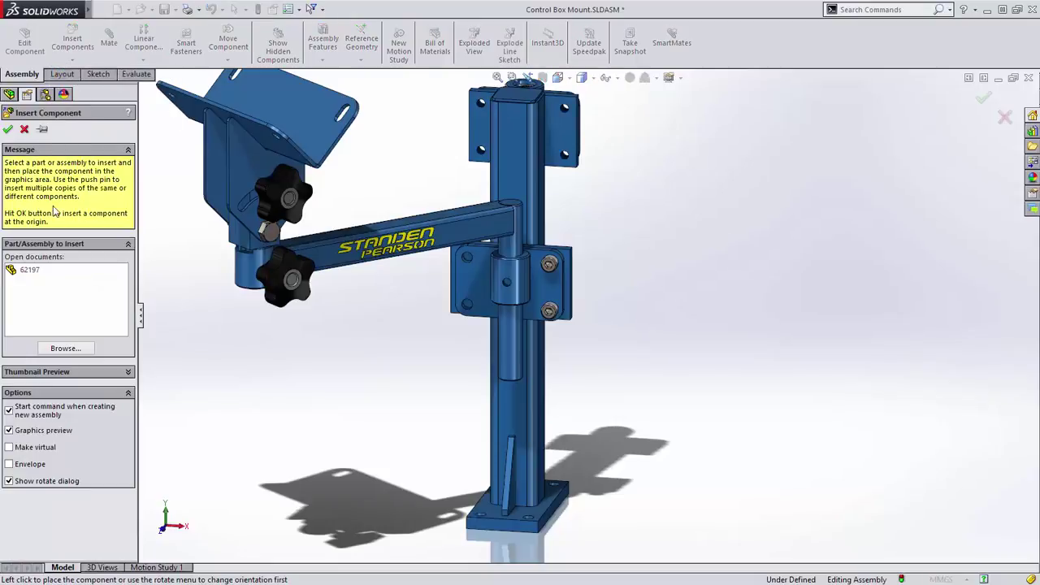
left_click(65, 348)
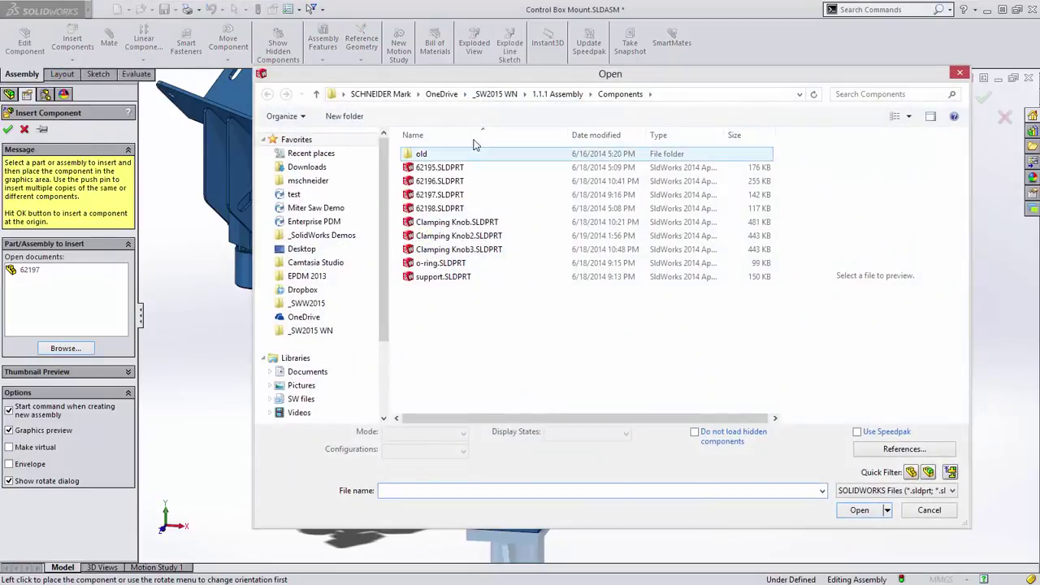
double_click(458, 222)
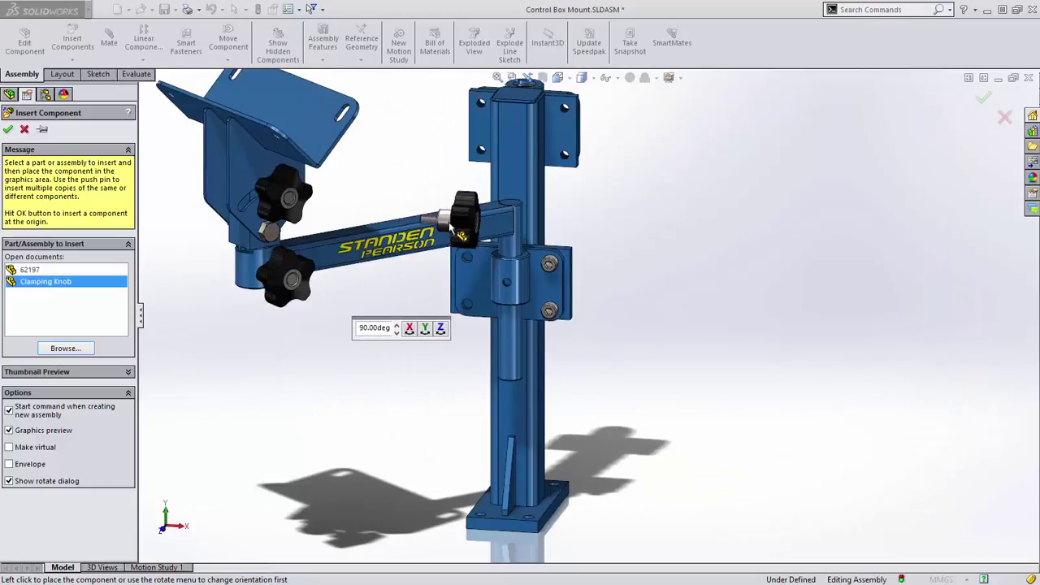
left_click(439, 328)
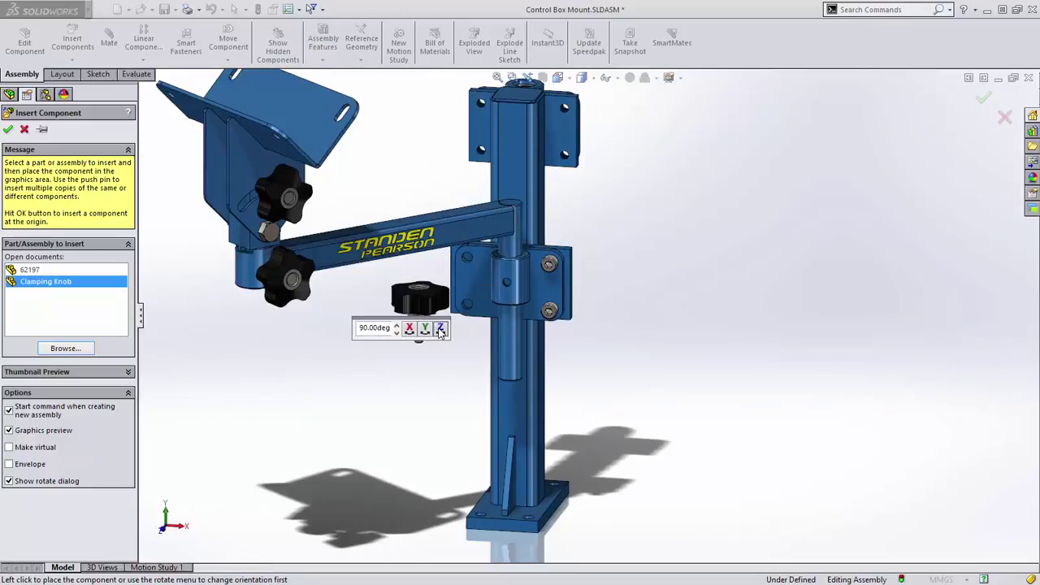
middle_click_drag(455, 325, 465, 299)
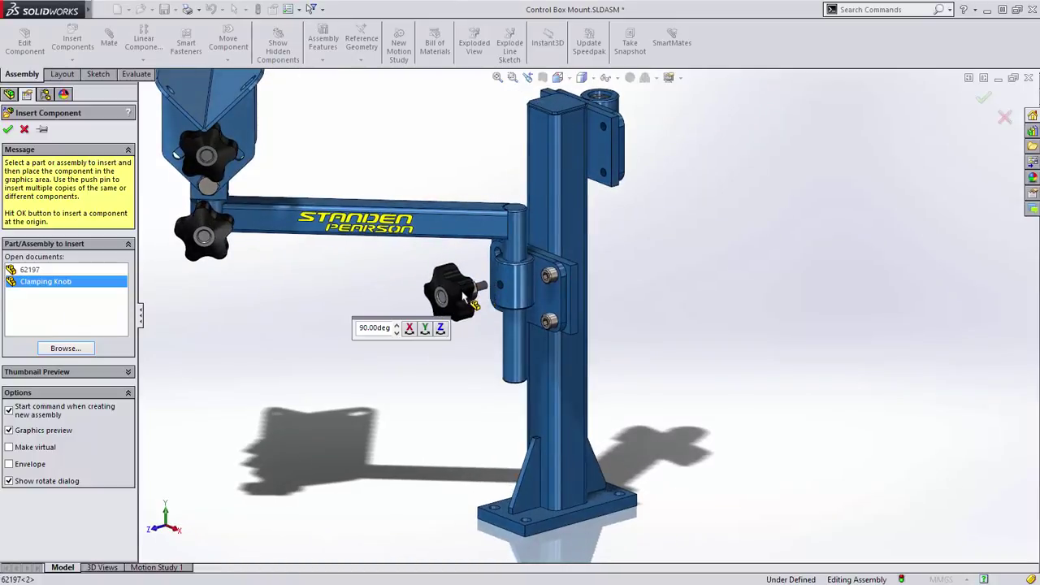
left_click(465, 300)
scroll(488, 296, "down", 5)
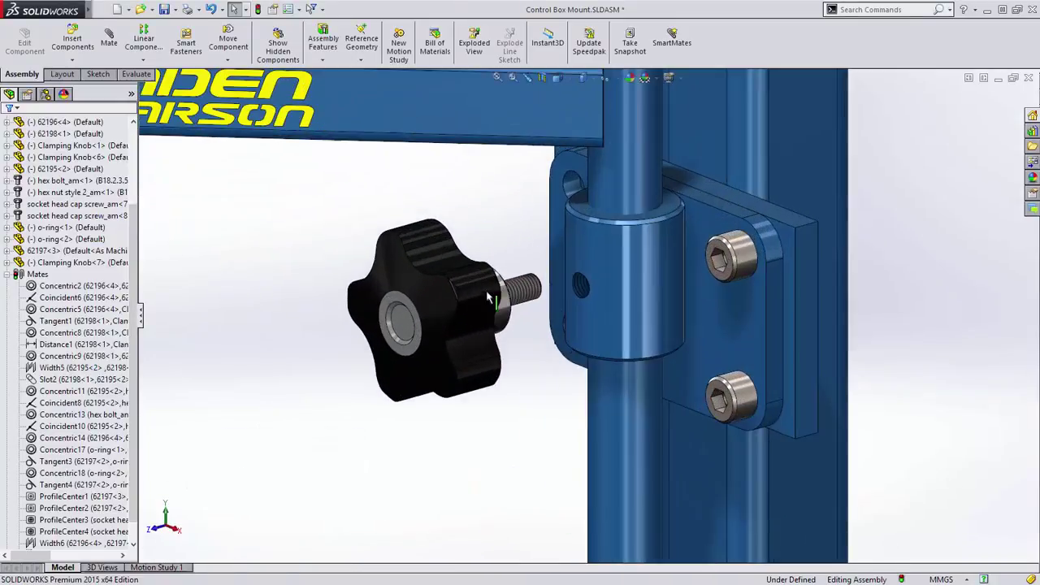
Mate Clamping Knob<7>'s stud concentric with the clamp's side hole, using Select Other for the hidden face.
left_click(533, 299)
left_click(582, 285, "ctrl")
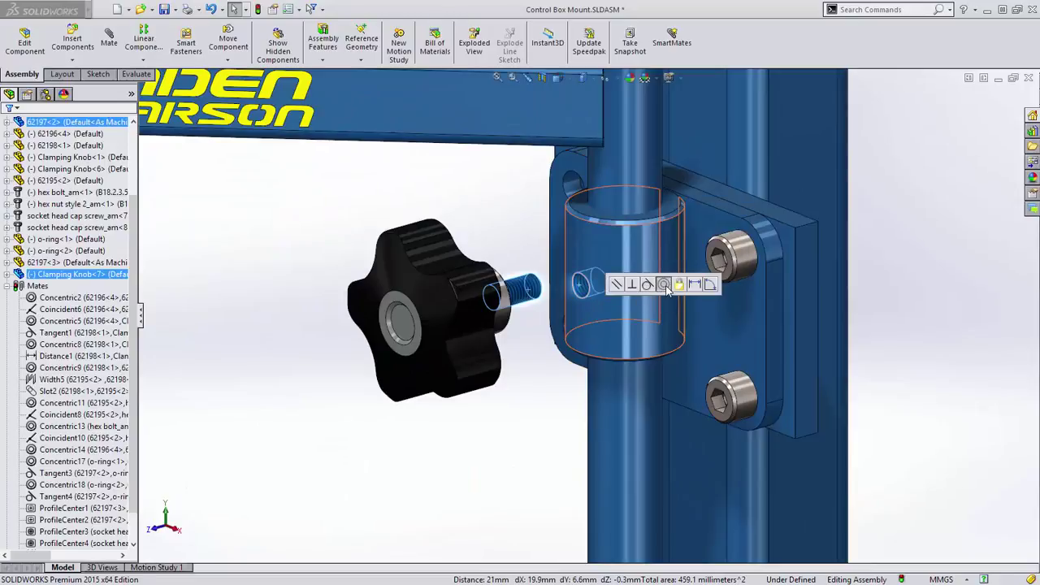
left_click(664, 284)
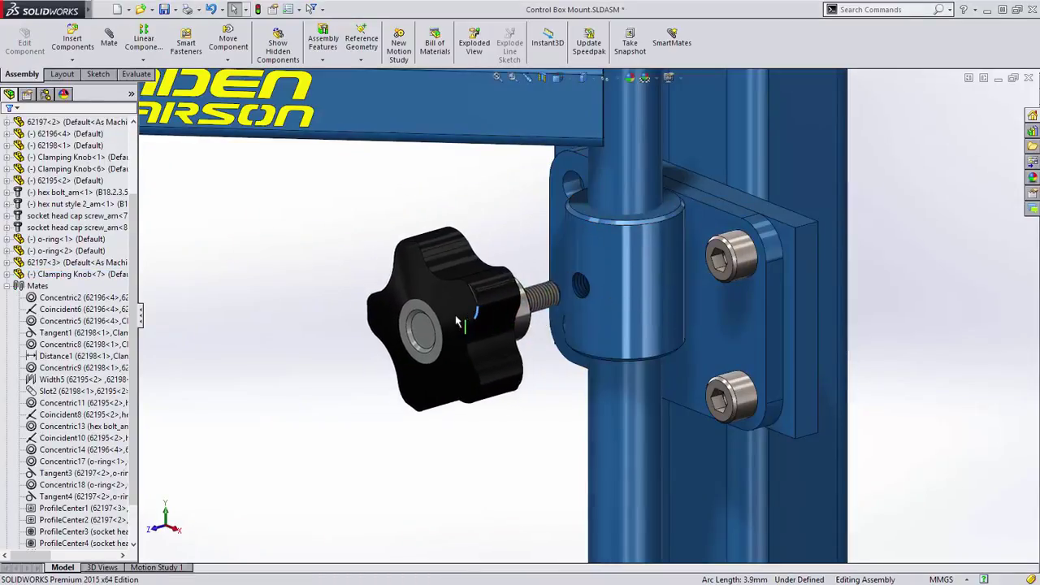
right_click(524, 316)
left_click(561, 260)
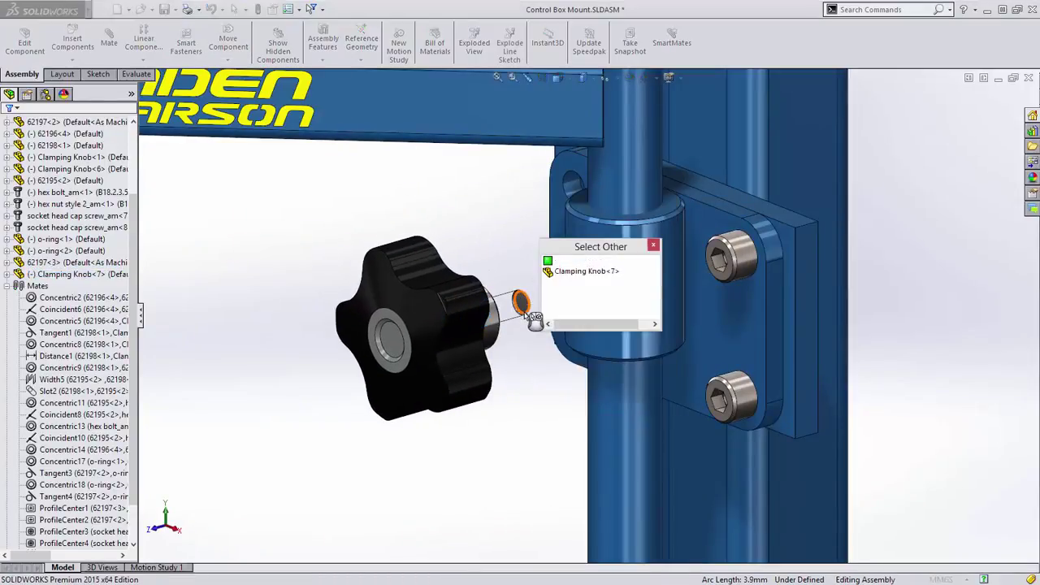
left_click(524, 305)
left_click(604, 393, "ctrl")
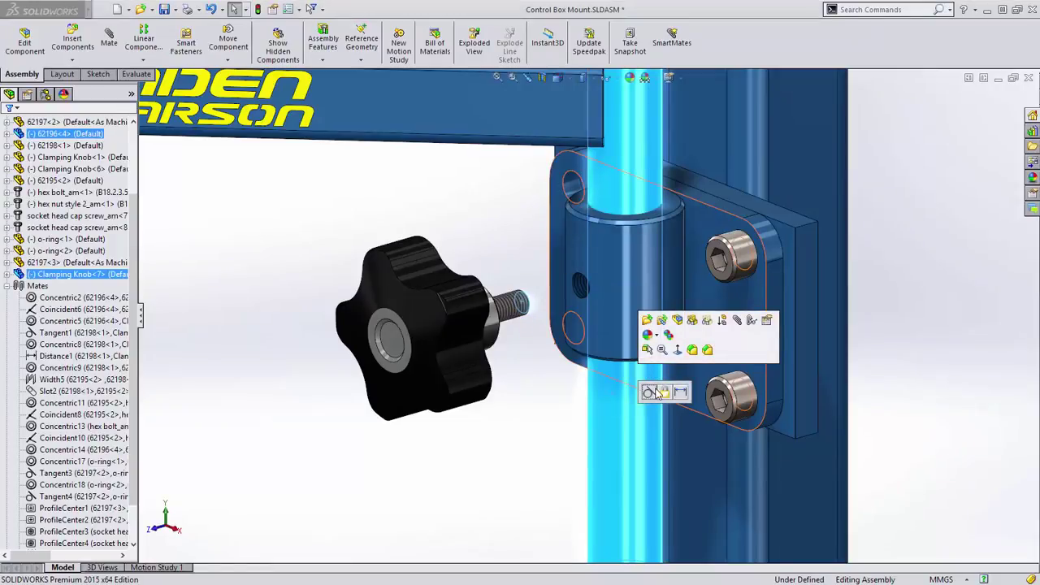
left_click(648, 392)
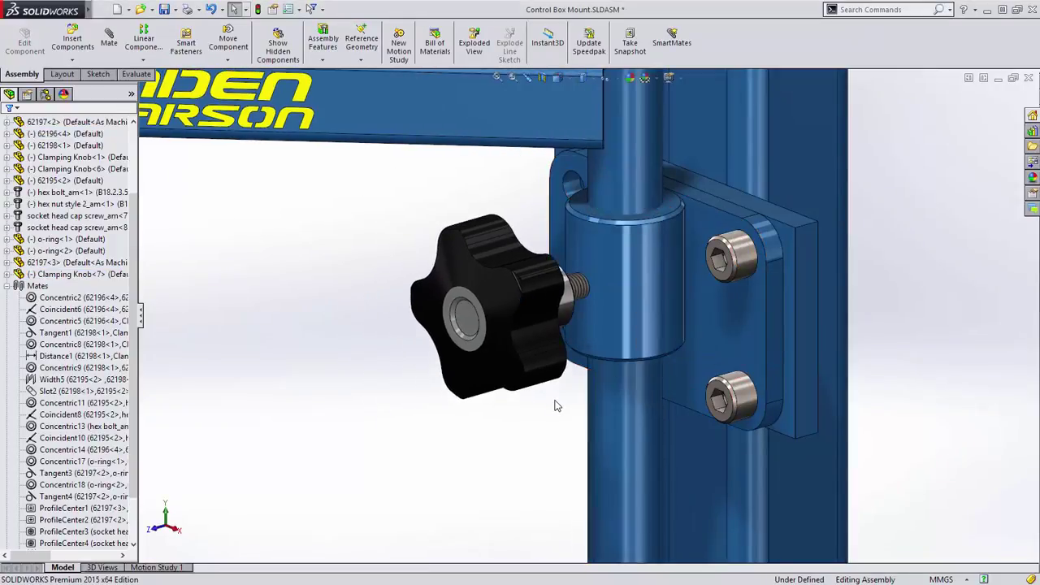
scroll(552, 406, "up", 4)
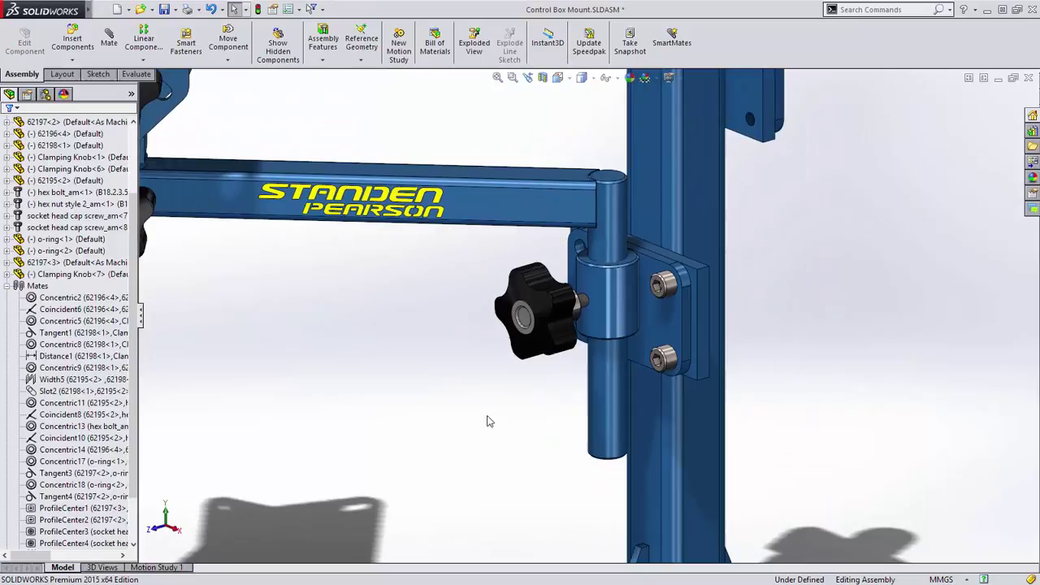
Run Interference Detection and review Interferences 1, 5, 6, 7 and 8.
left_click(136, 74)
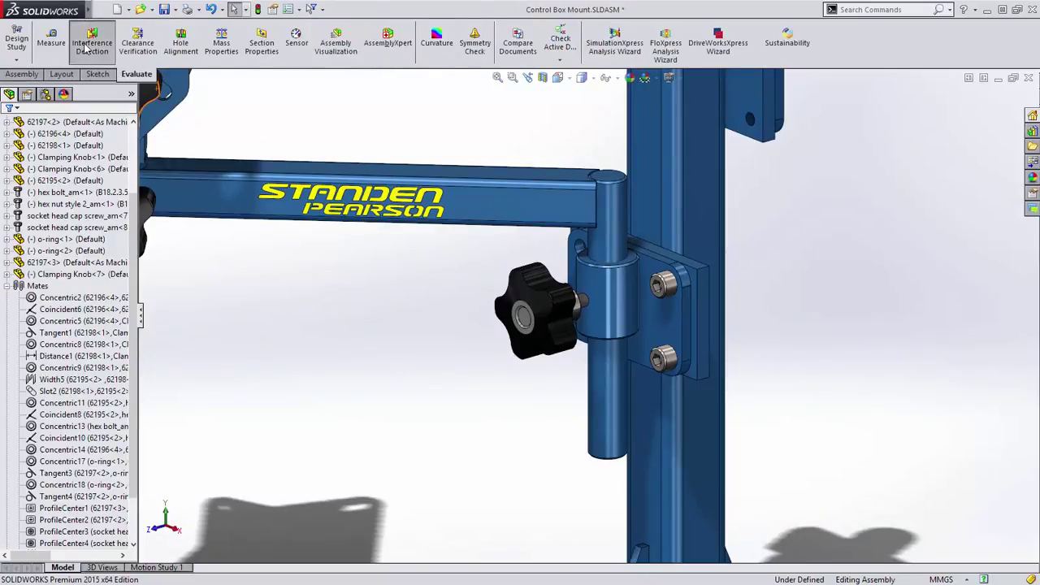
left_click(87, 47)
left_click(74, 205)
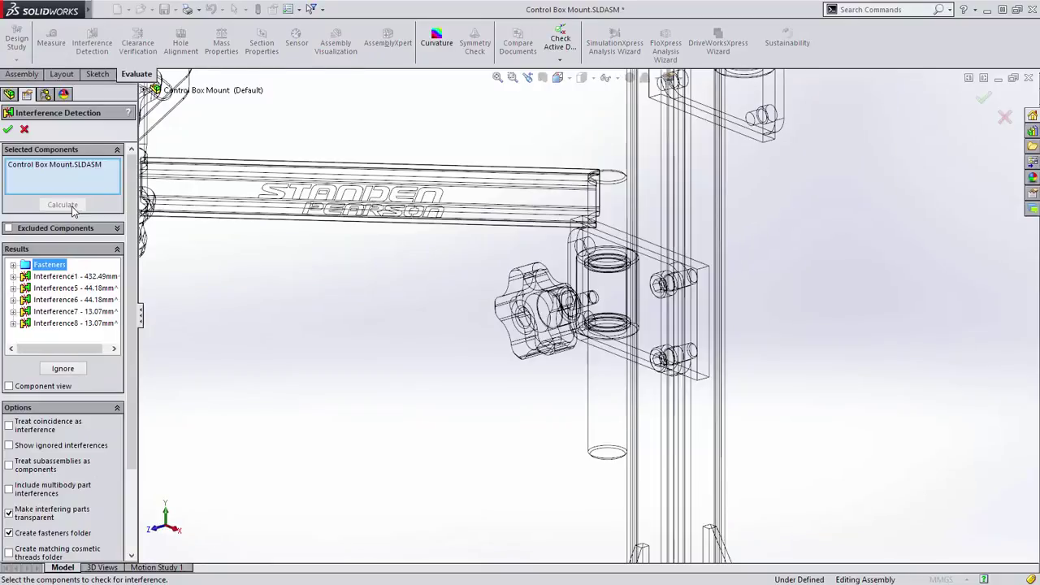
left_click(94, 278)
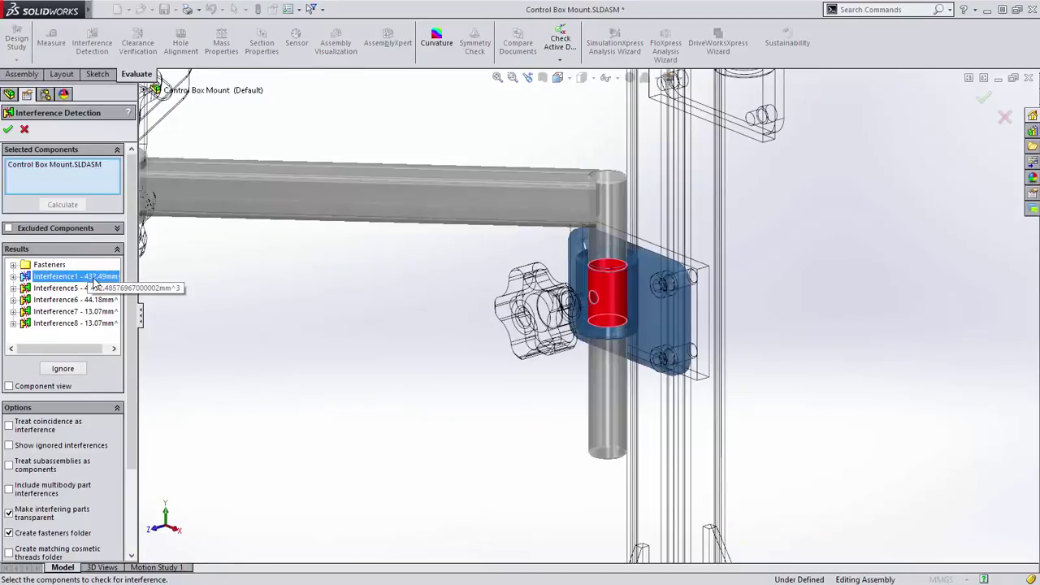
left_click(96, 290)
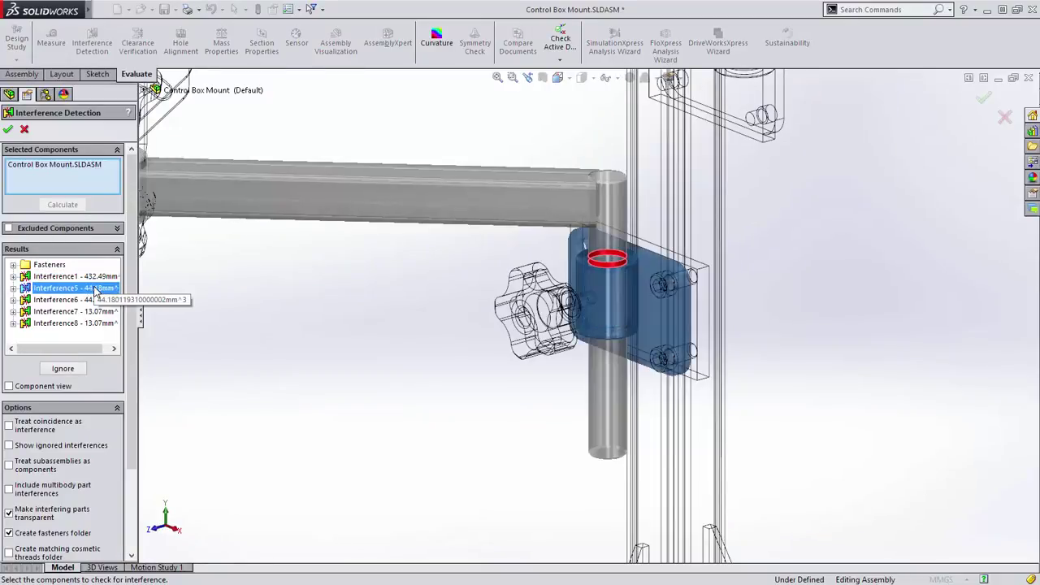
left_click(94, 301)
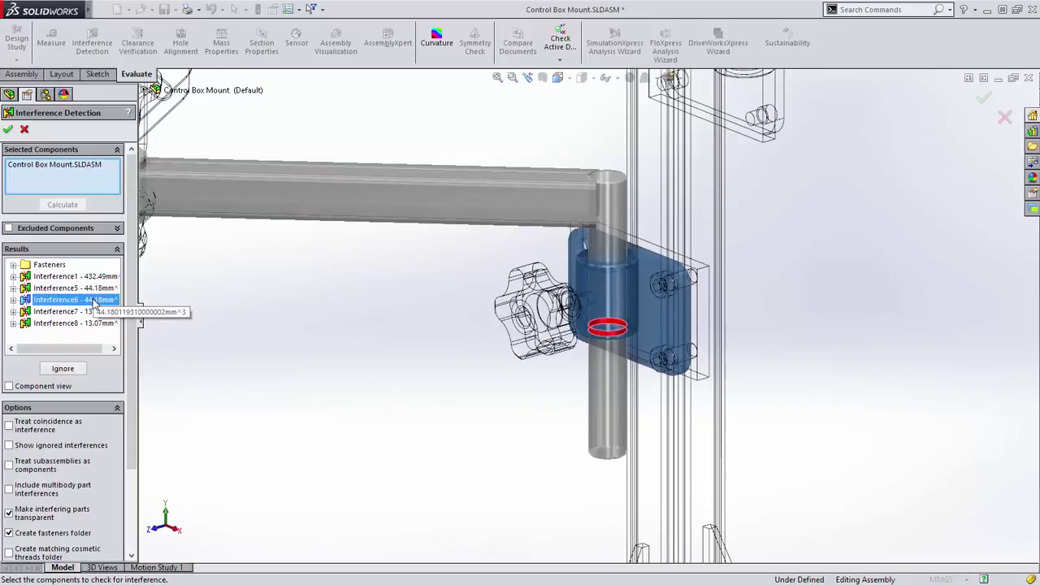
left_click(96, 313)
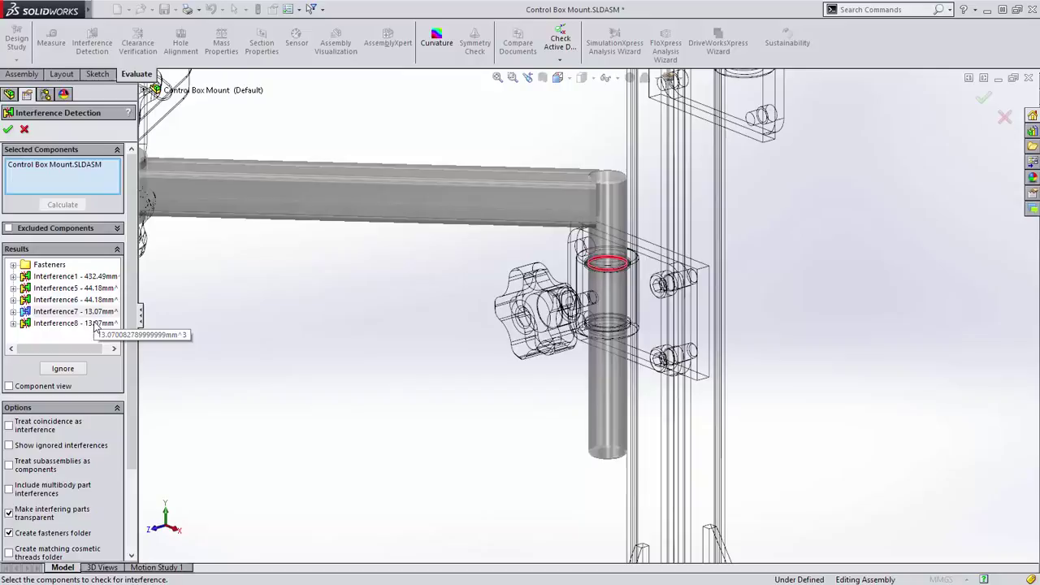
left_click(96, 324)
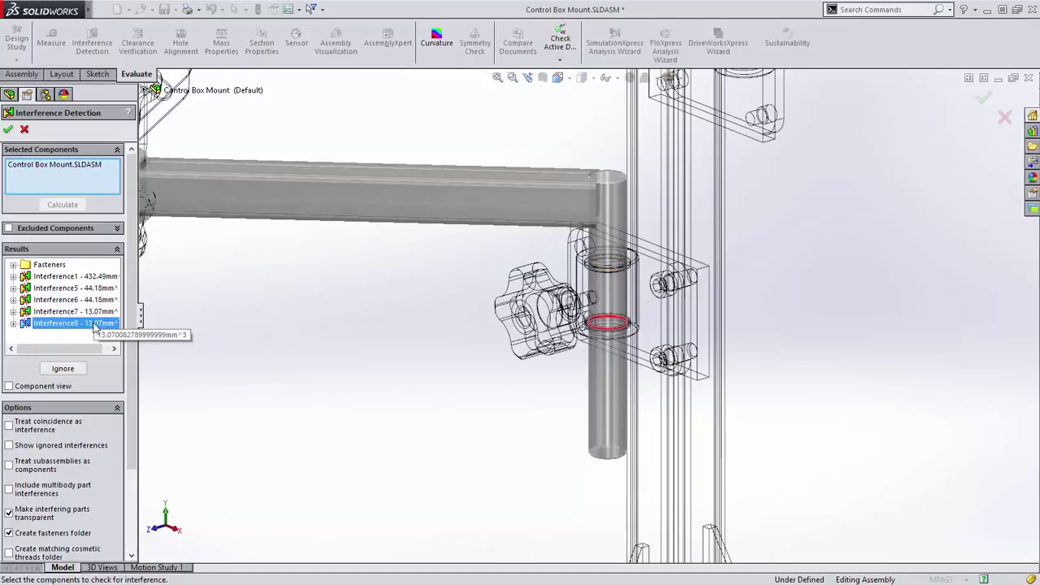
left_click(13, 323)
left_click(14, 314)
left_click(14, 313)
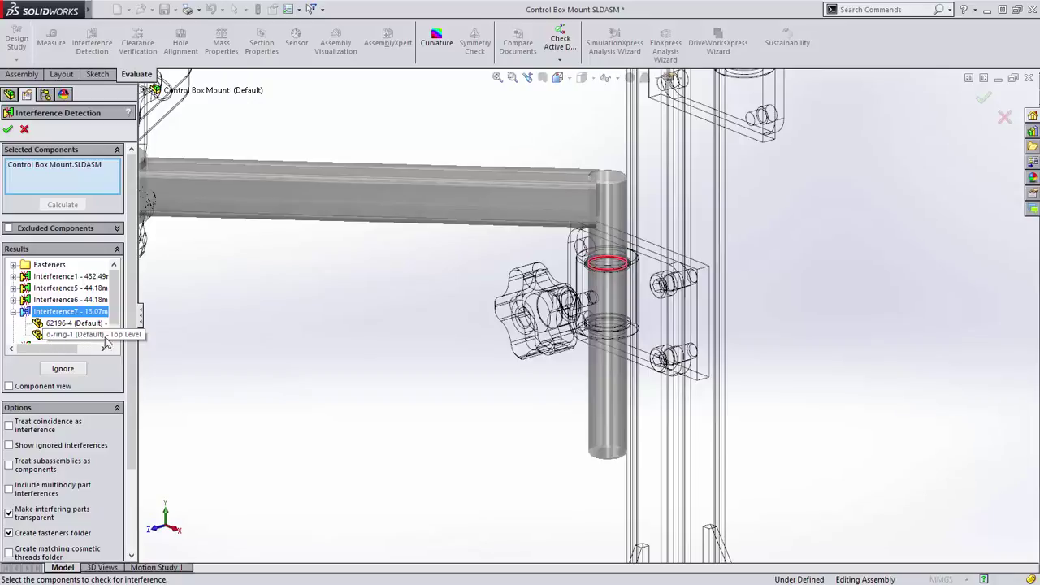
left_click_drag(138, 297, 187, 293)
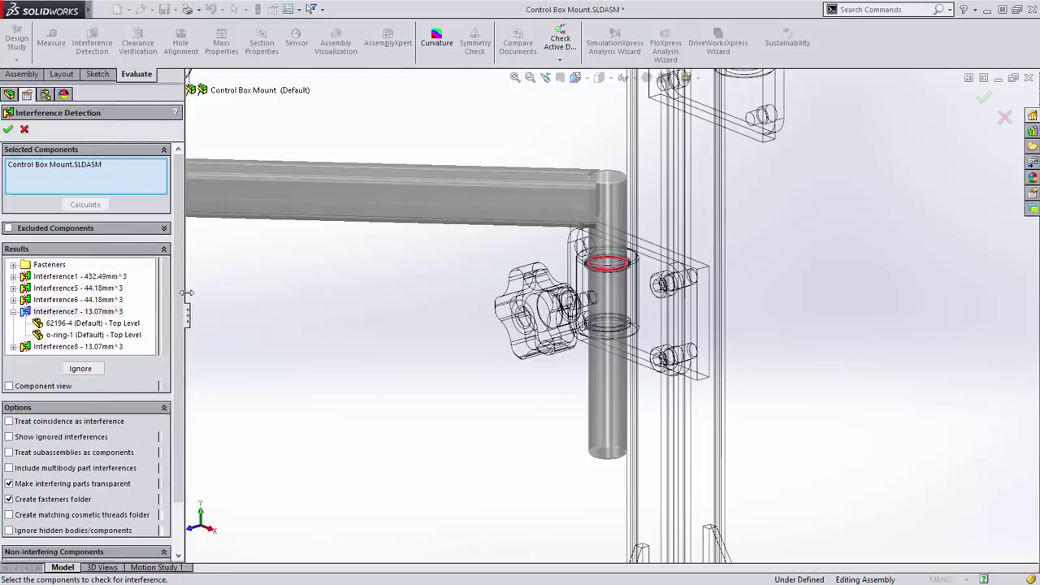
Ignore all interferences of 13.07 mm³ or smaller and close the check.
right_click(106, 300)
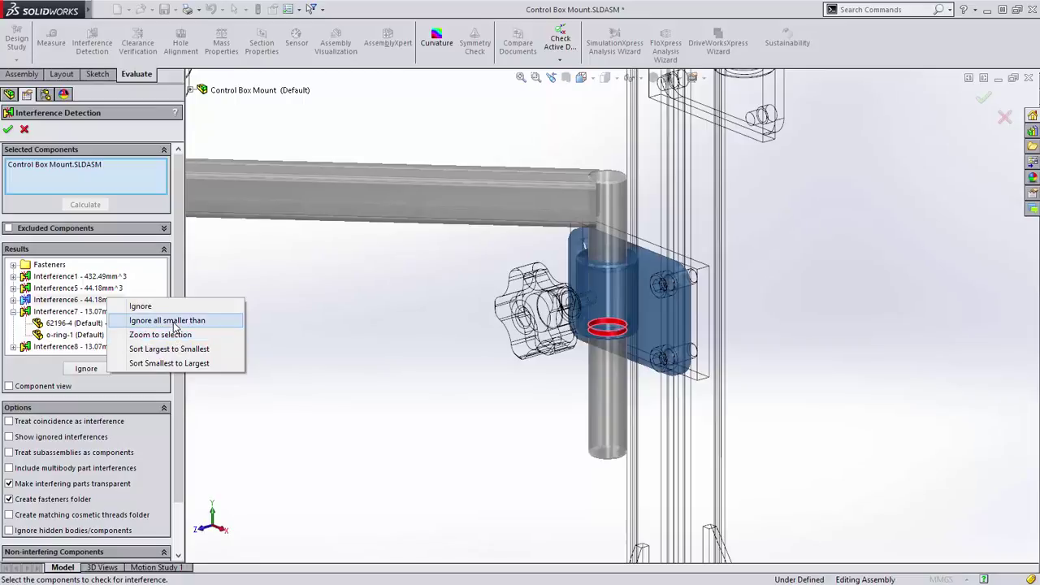
right_click(92, 312)
right_click(91, 311)
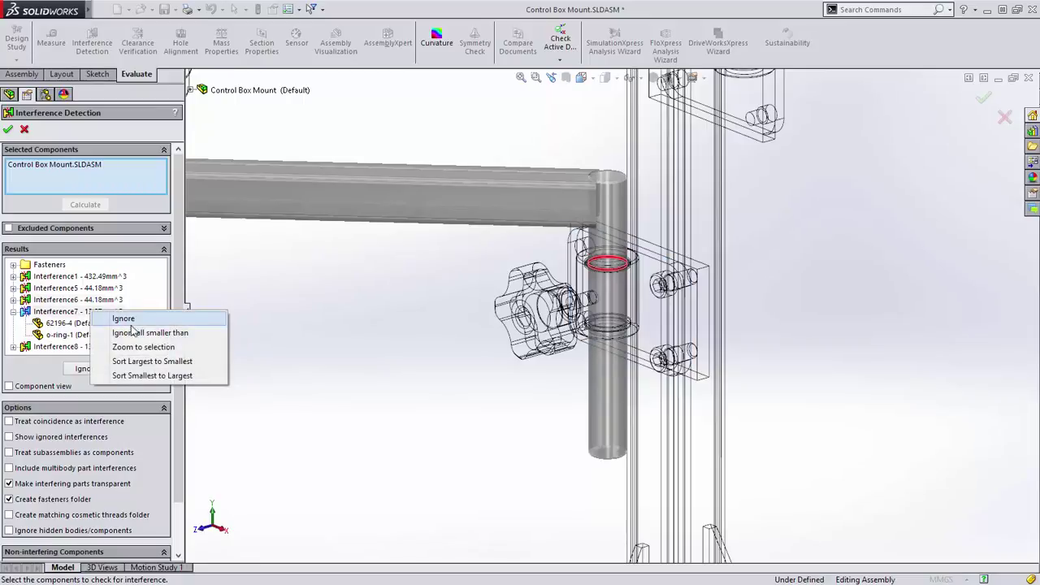
left_click(150, 334)
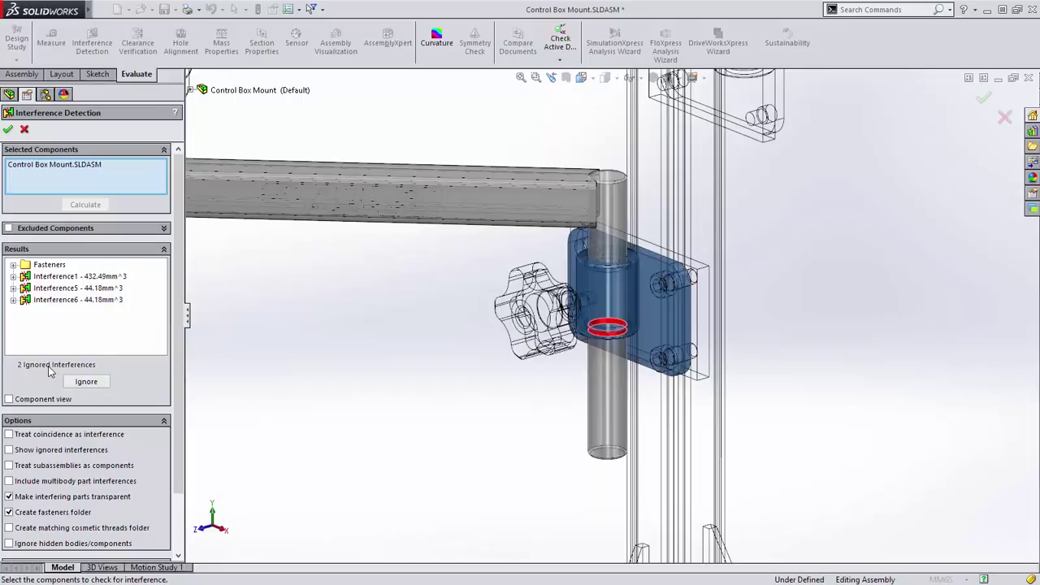
left_click(8, 130)
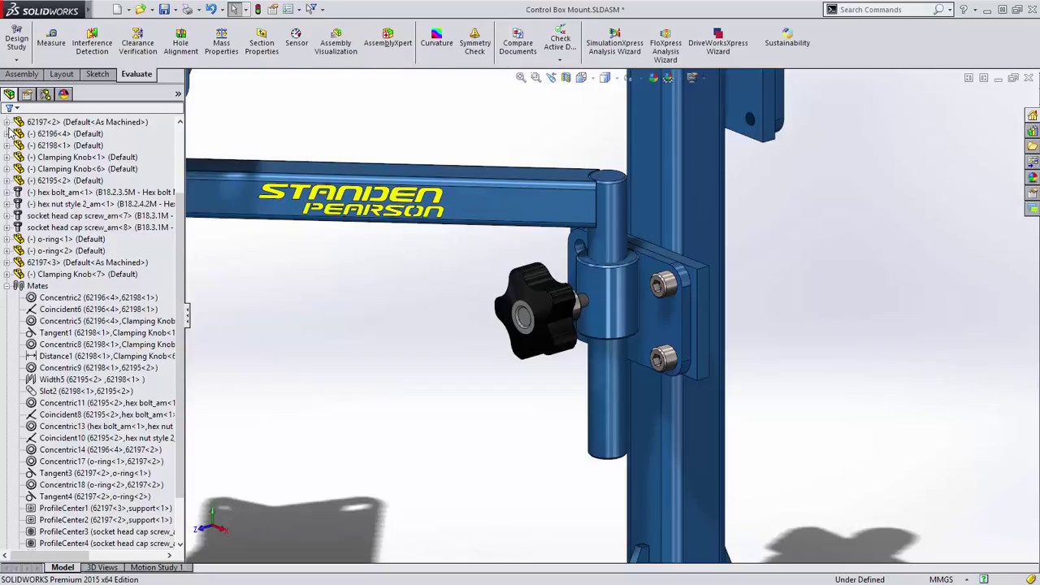
Open bracket part 62197 in its own window and look into its New Bore.
right_click(608, 297)
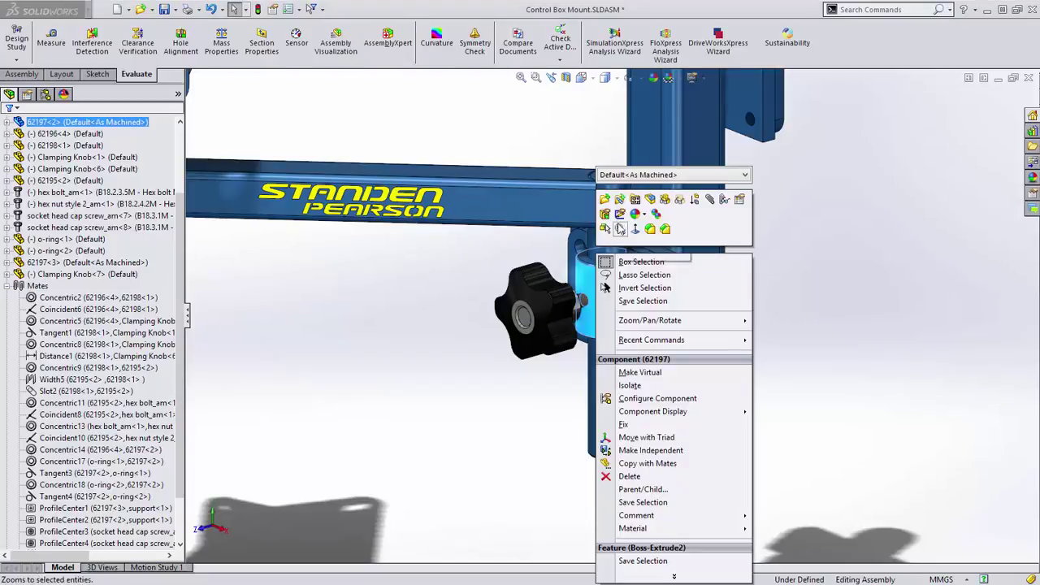
left_click(606, 201)
left_click(57, 333)
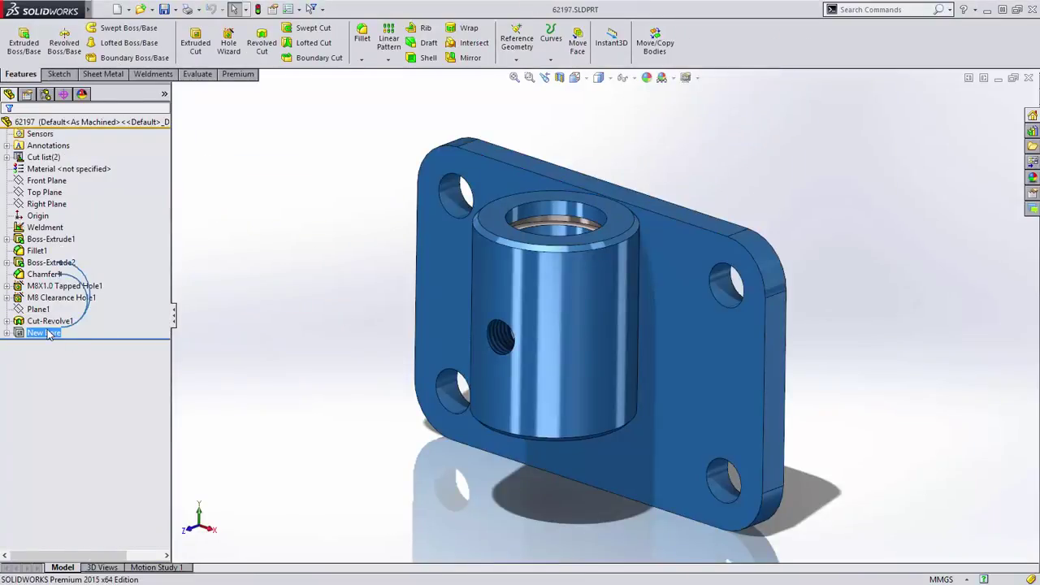
middle_click_drag(217, 331, 237, 385)
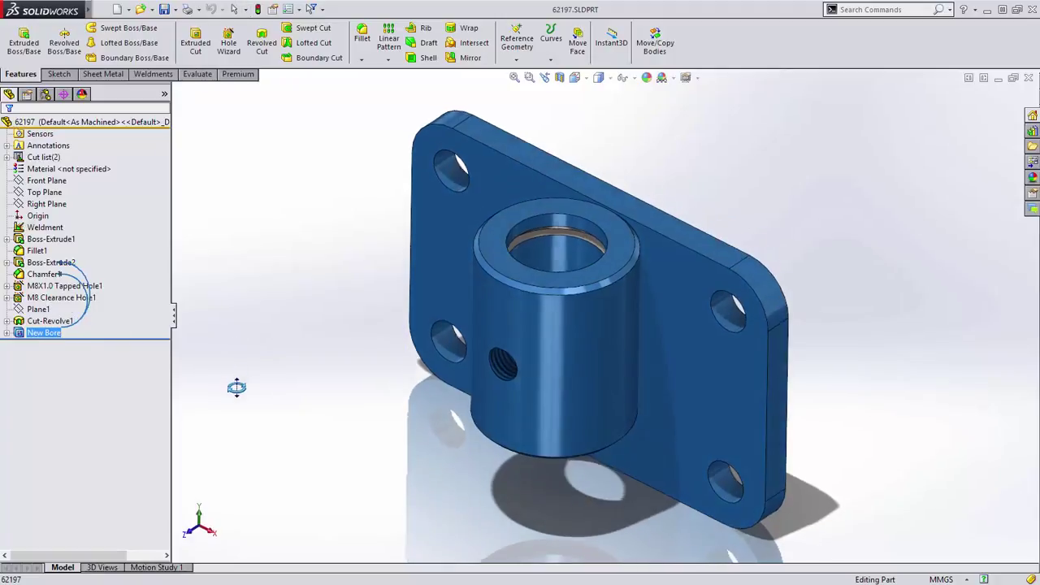
Inspect the New Bore and M8 Clearance Hole1 features, then bring up the open-documents list.
right_click(46, 332)
key("Escape")
left_click(80, 298)
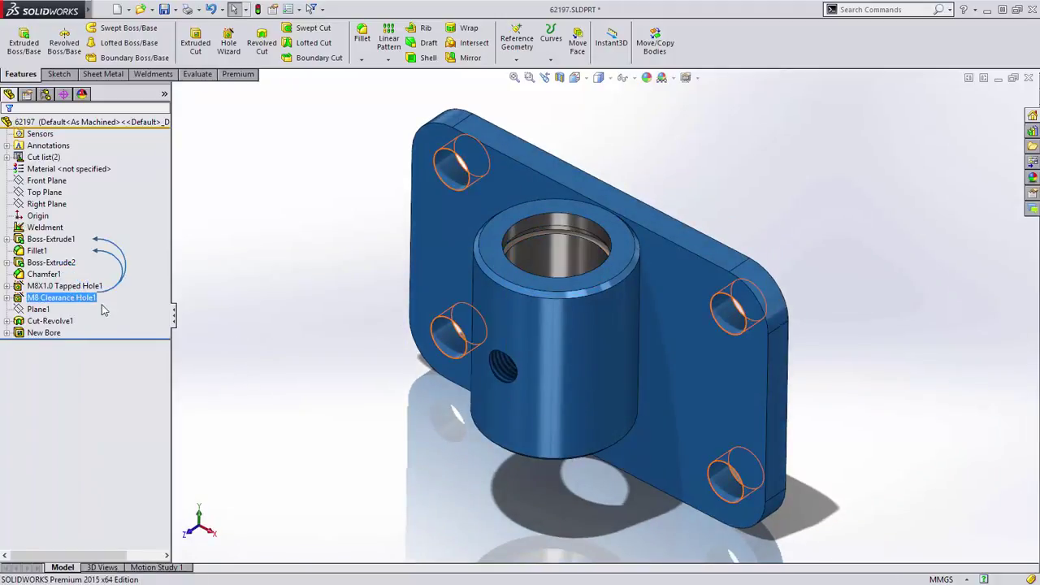
key("Escape")
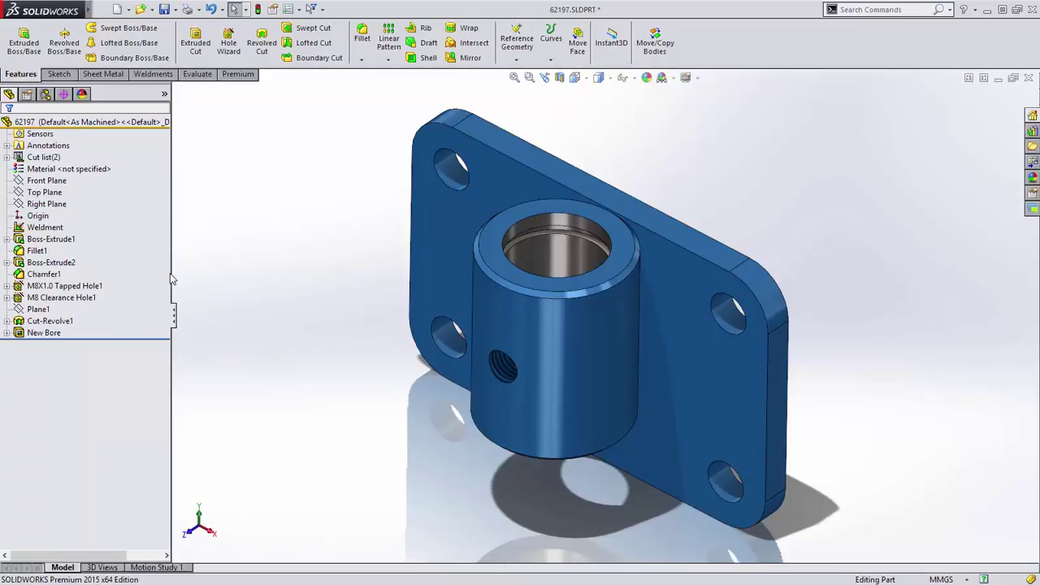
key("ctrl+Tab")
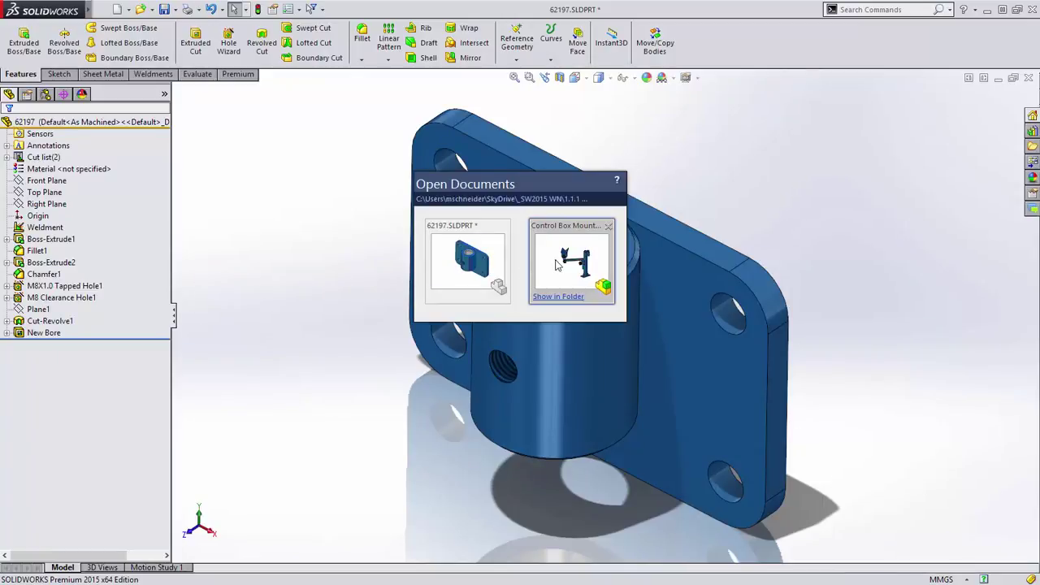
In the Control Box Mount assembly, re-point Concentric14 to the 62197<2> cylinder face, replacing all missing references.
left_click(557, 265)
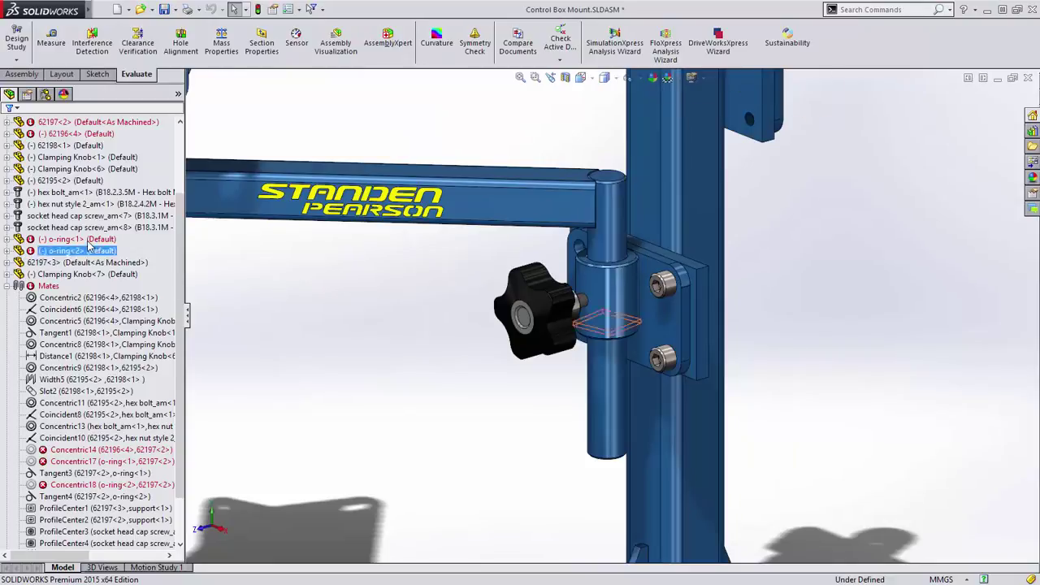
left_click(97, 226)
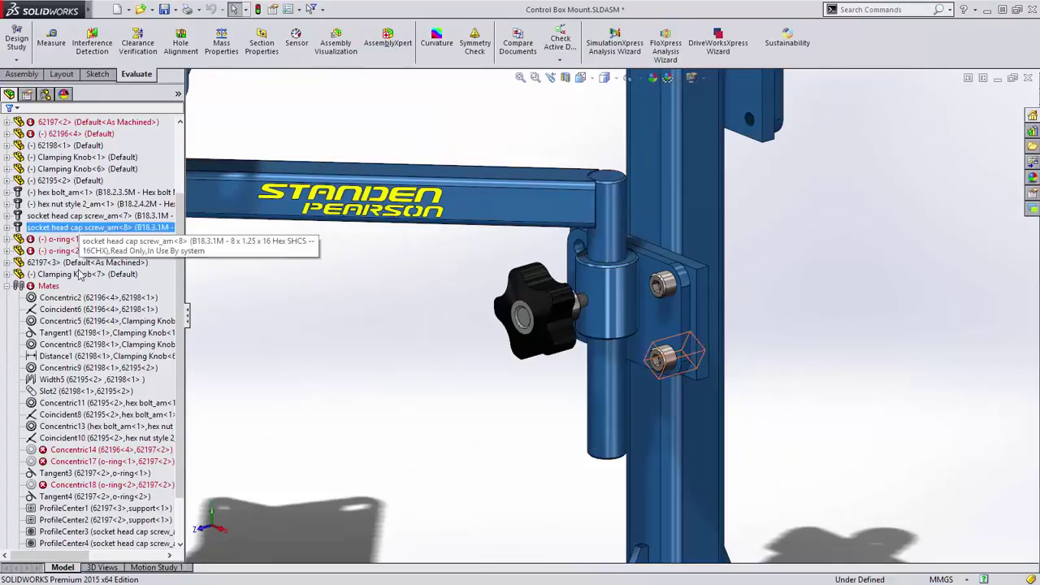
left_click(73, 450)
right_click(81, 451)
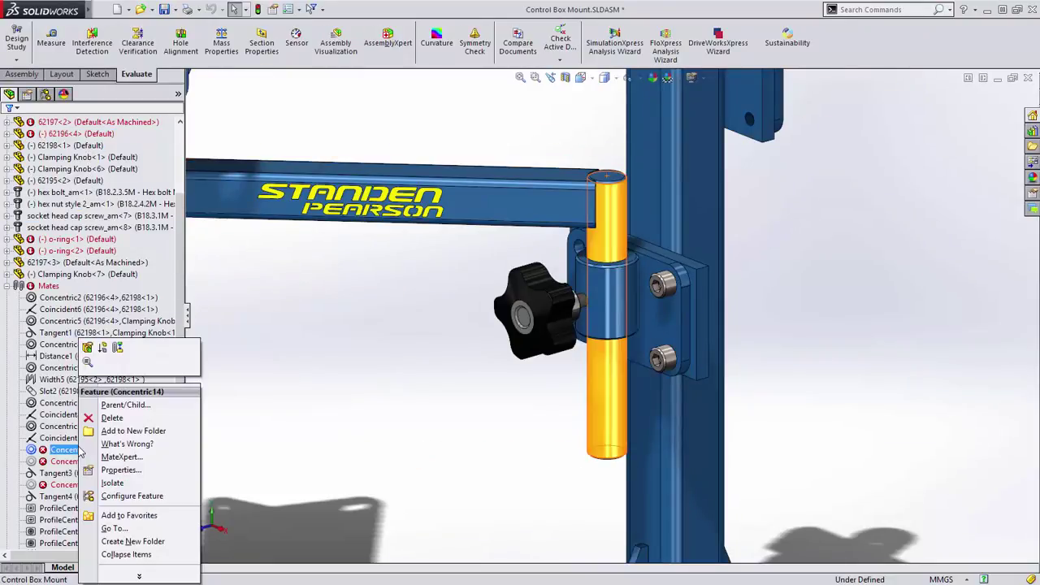
left_click(88, 349)
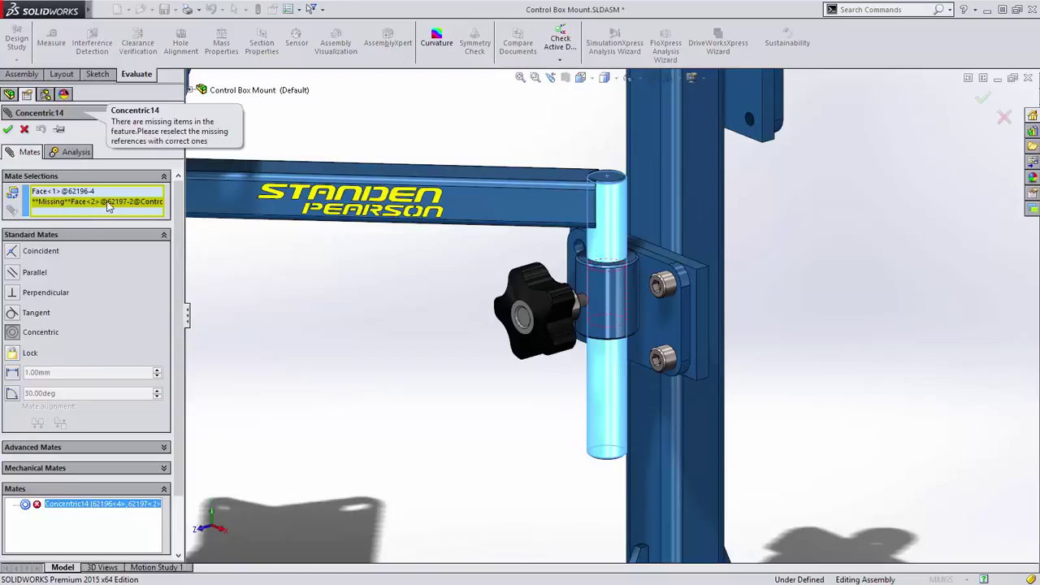
left_click(602, 315)
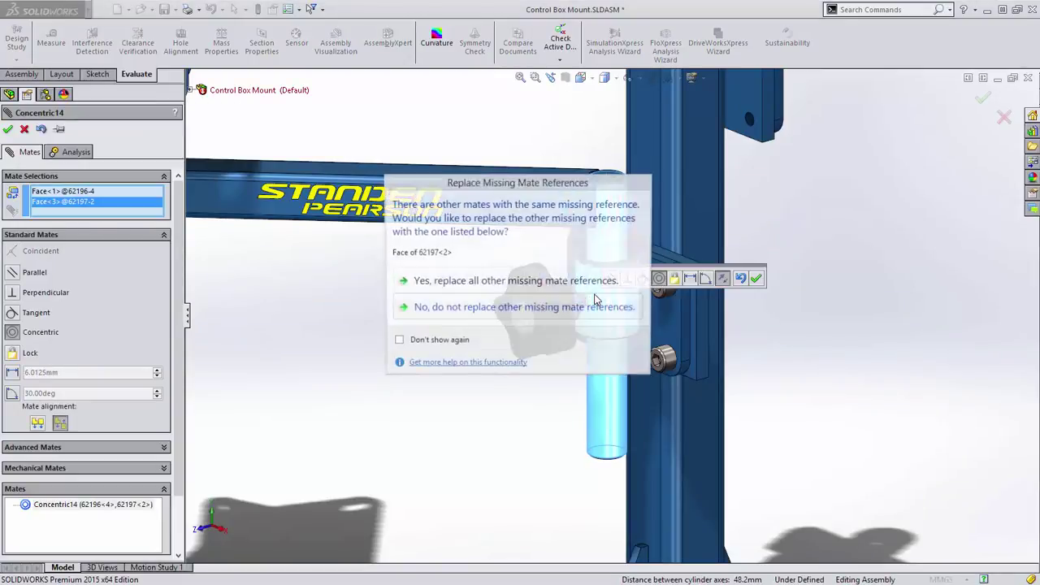
left_click(506, 282)
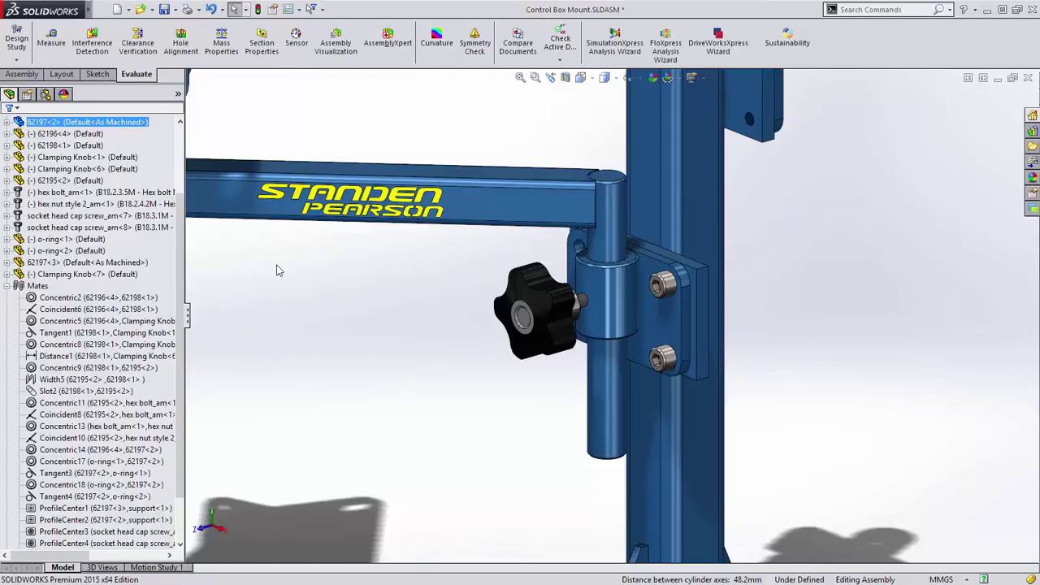
Make Clamping Knob<7> independent and save it as Clamping Knob2.SLDPRT, replacing the existing file.
left_click(7, 286)
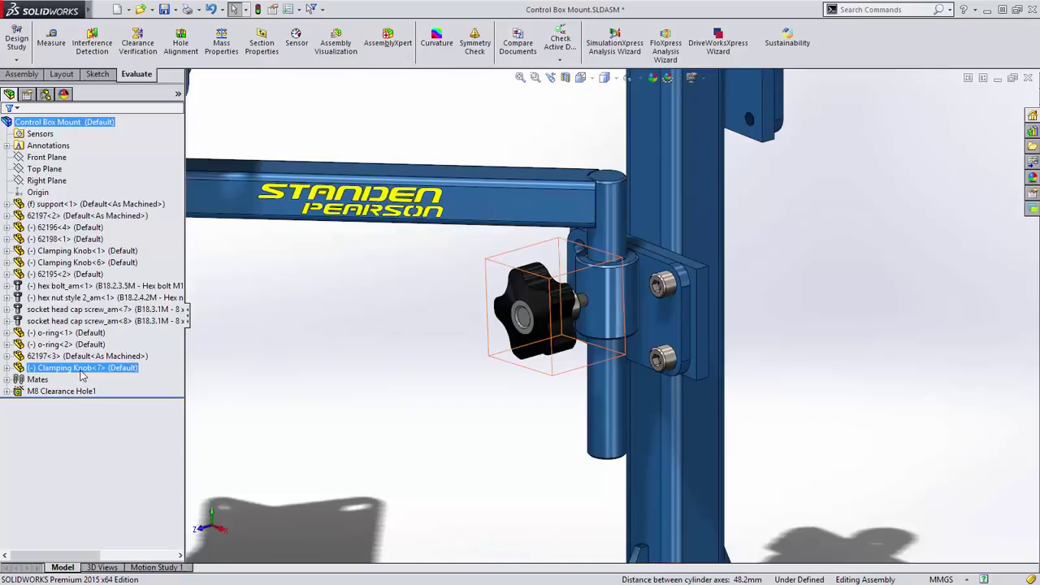
left_click(86, 368)
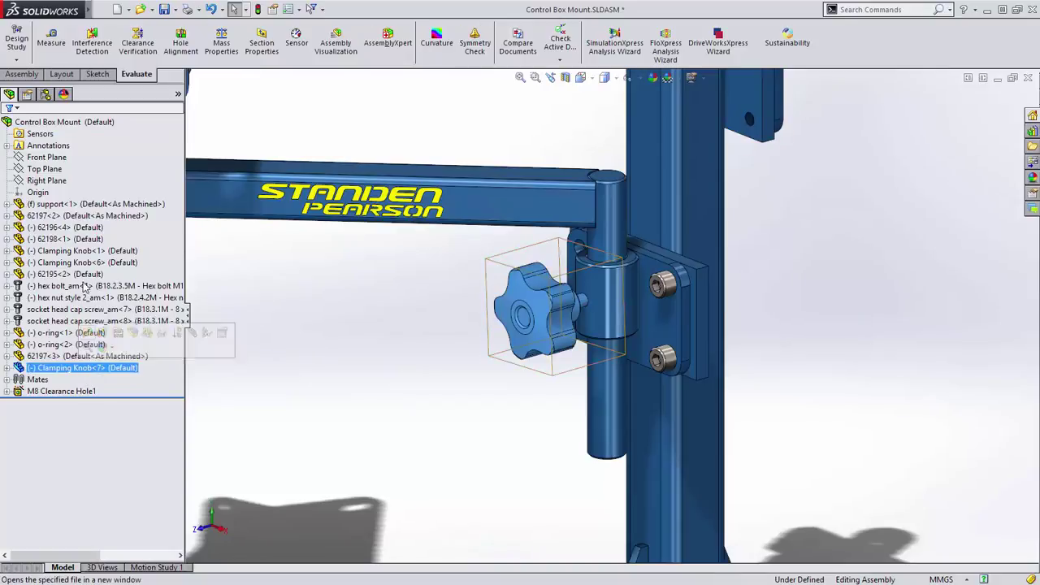
left_click(89, 286, "ctrl")
left_click(96, 370)
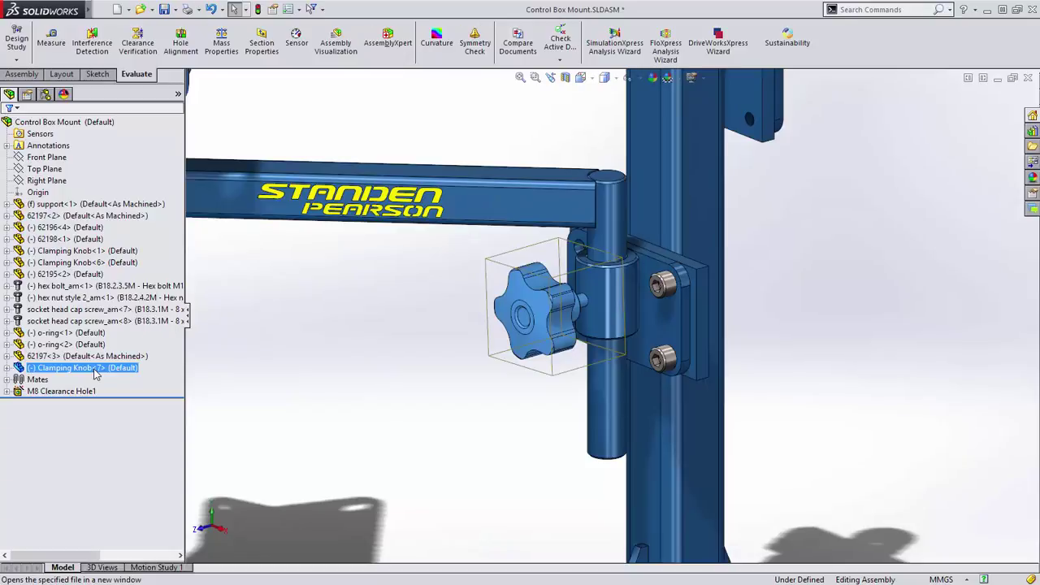
right_click(96, 370)
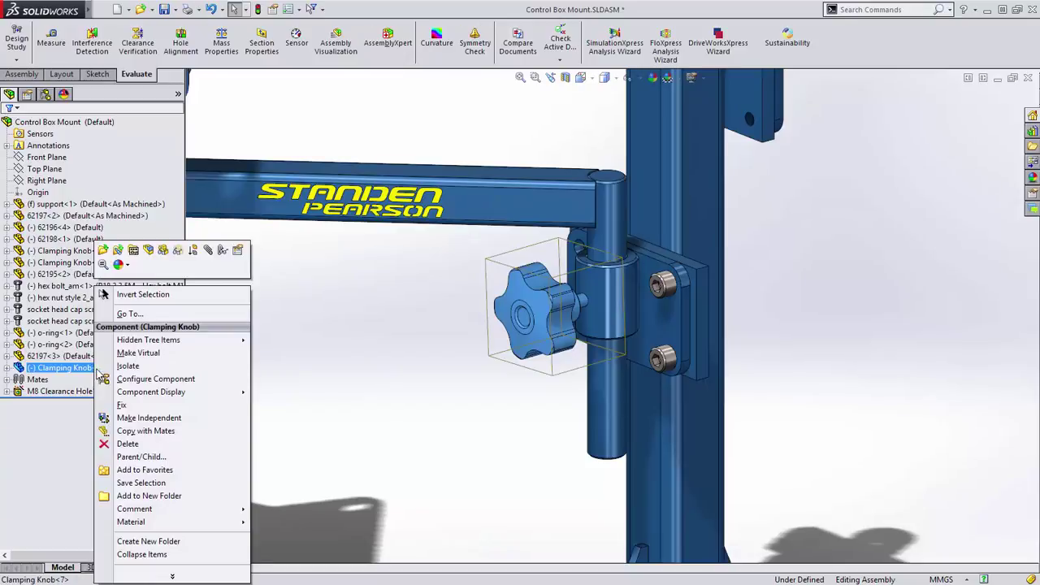
left_click(149, 417)
left_click(552, 313)
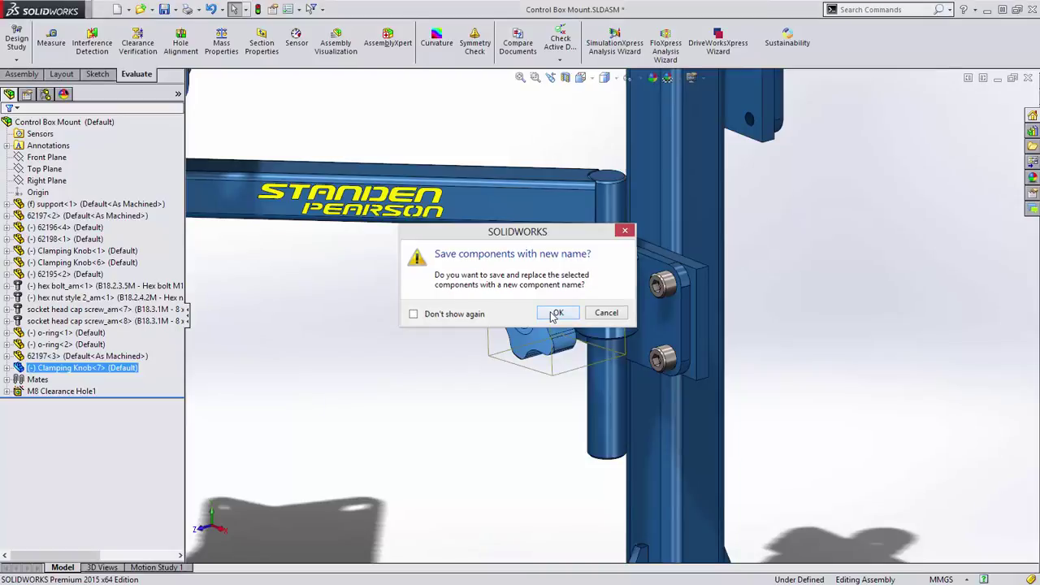
left_click(546, 349)
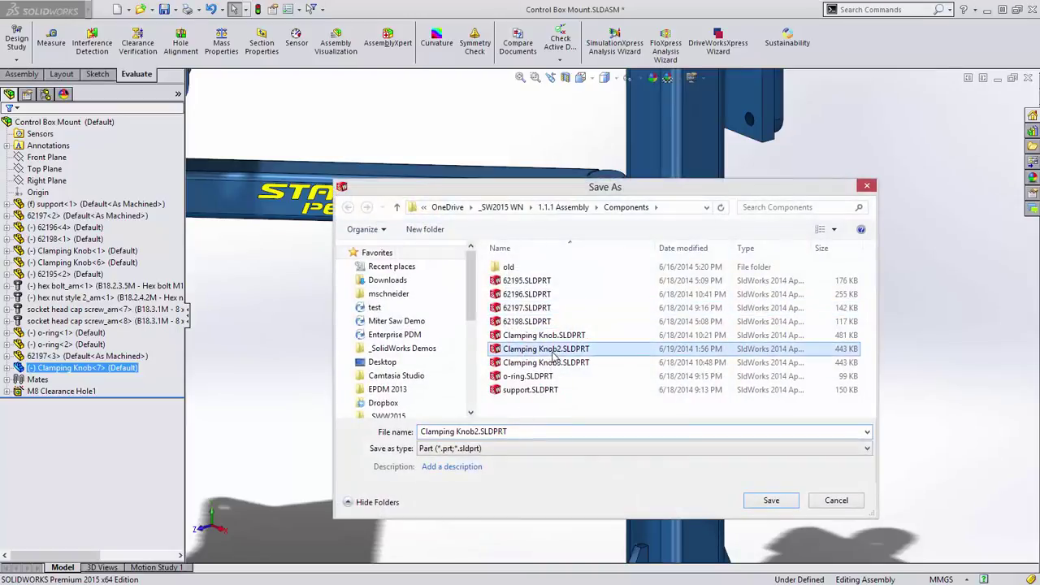
left_click(773, 501)
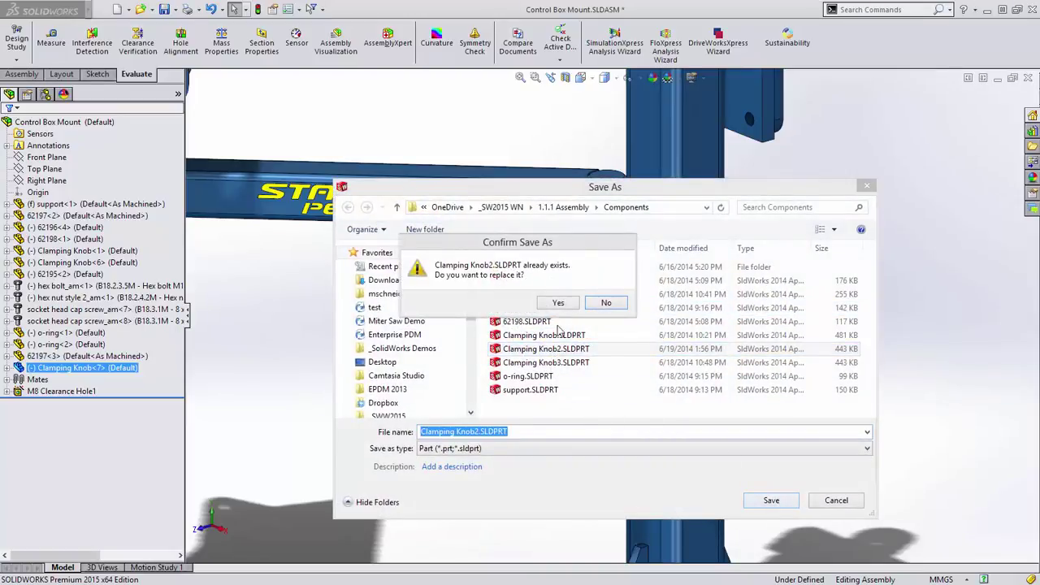
left_click(559, 301)
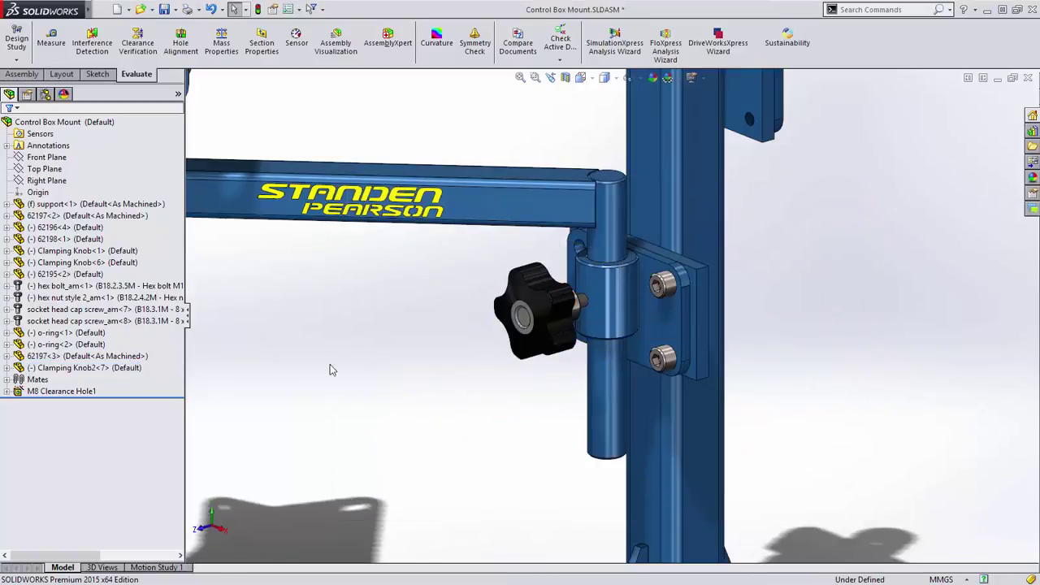
Compare the renamed Clamping Knob2<7> against Clamping Knob<1> and Clamping Knob<6>.
left_click(75, 368)
left_click(75, 252)
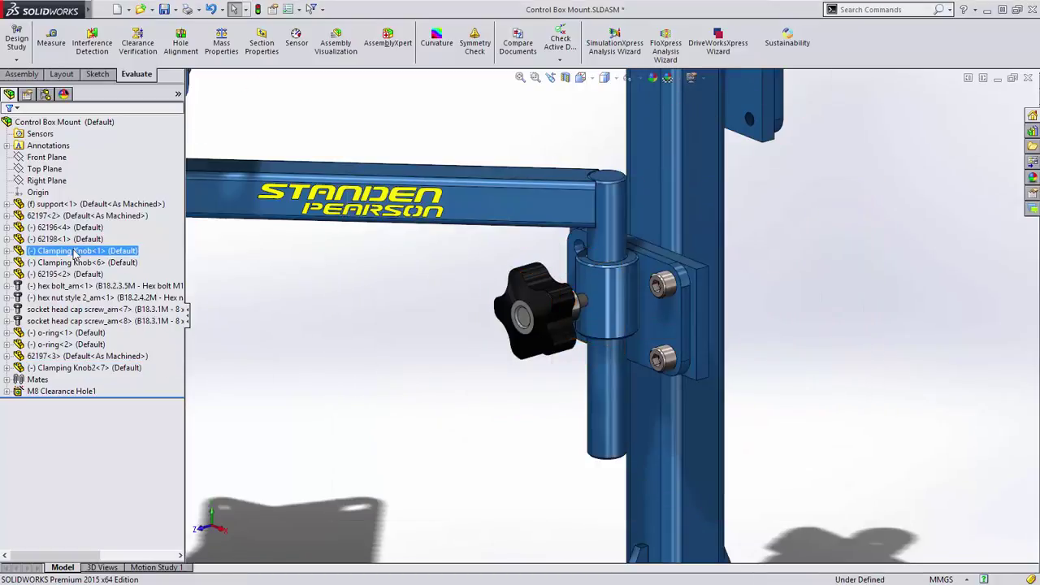
left_click(91, 263)
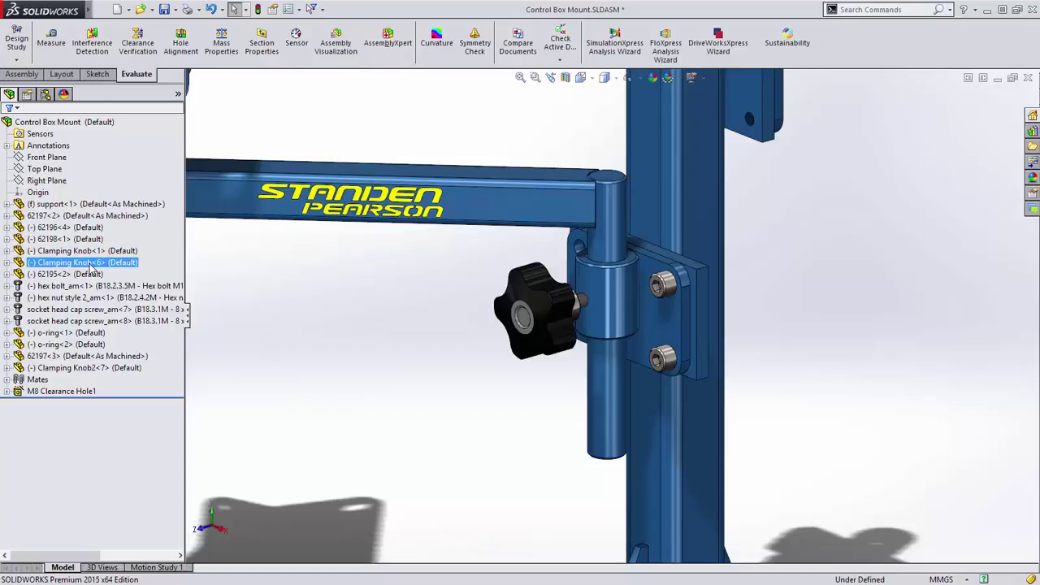
key("Escape")
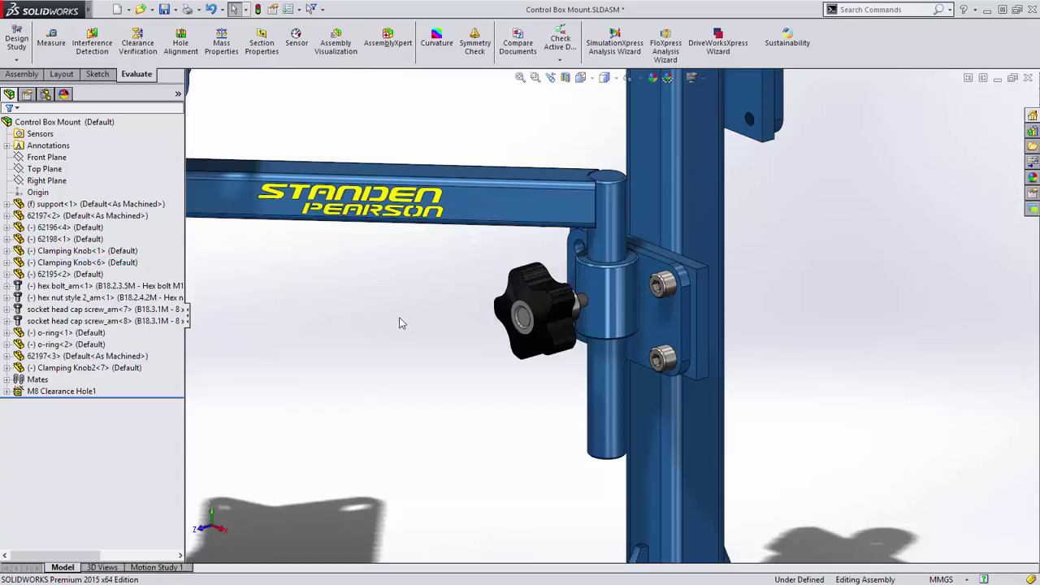
Delete the V-bracket 62195<2> along with its dependent mates and child features.
key("f")
middle_click_drag(460, 356, 459, 383, "ctrl")
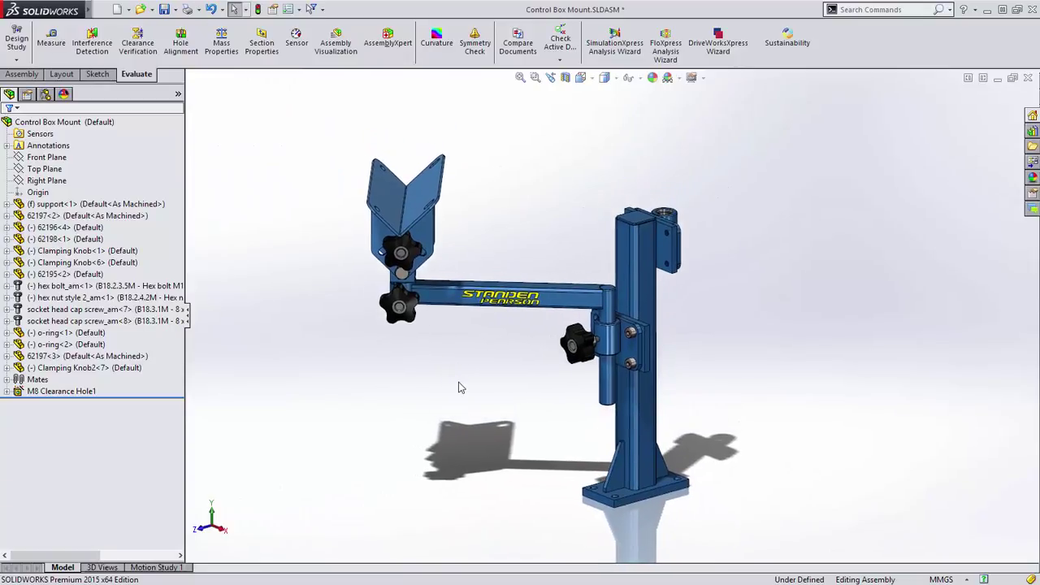
right_click(396, 234)
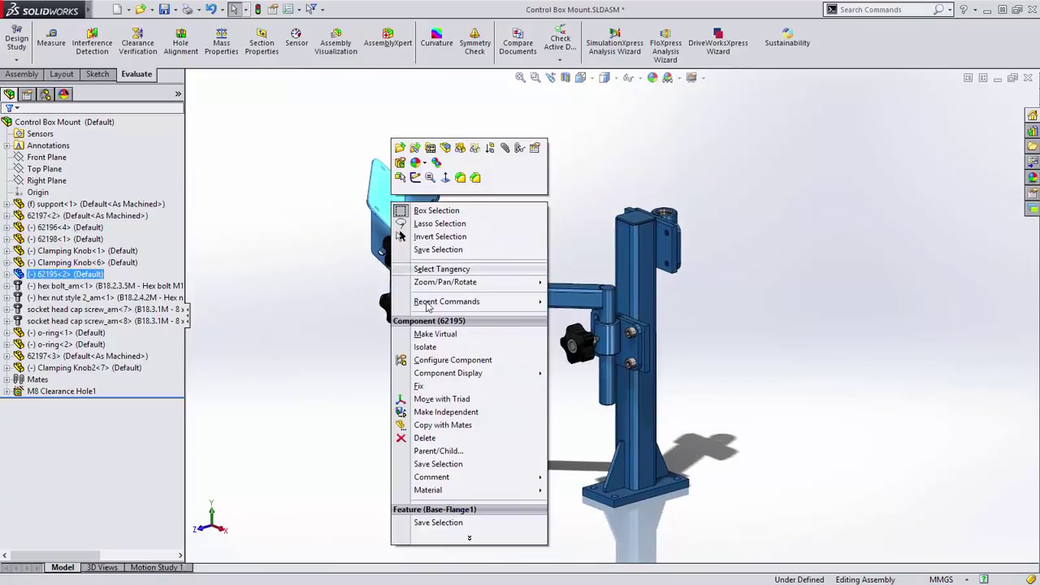
left_click(430, 438)
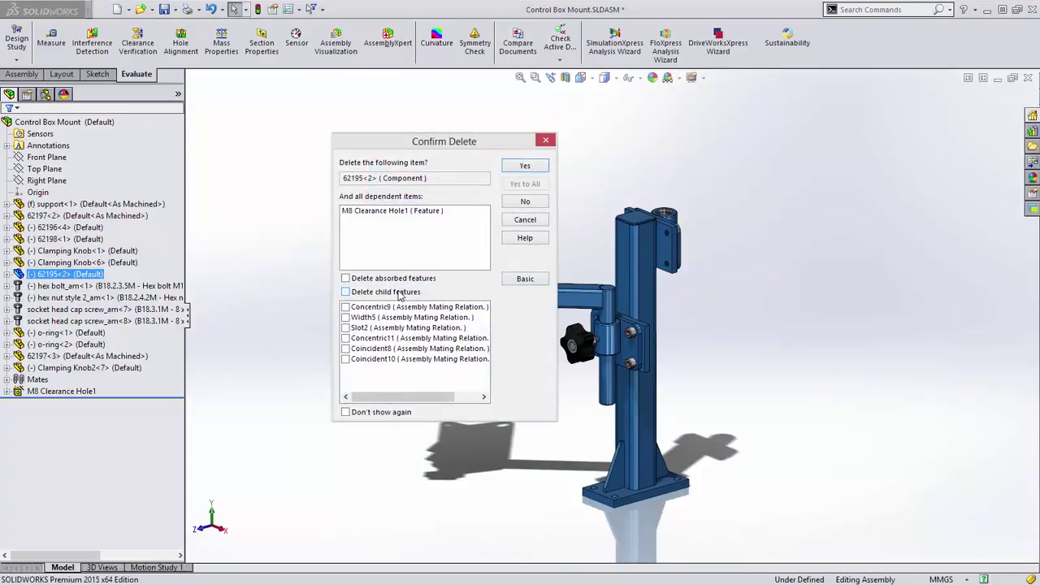
left_click(519, 279)
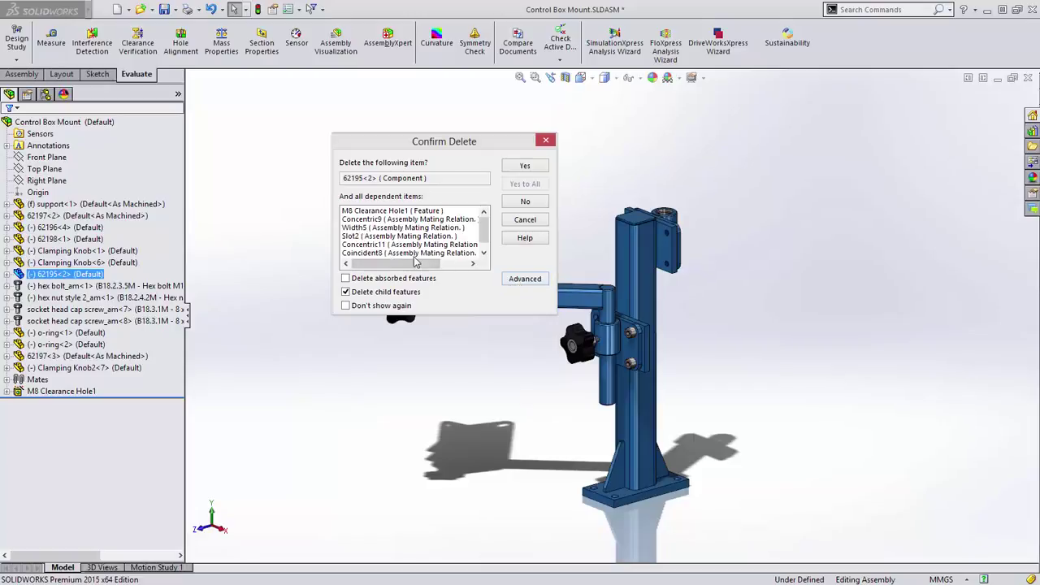
left_click(523, 280)
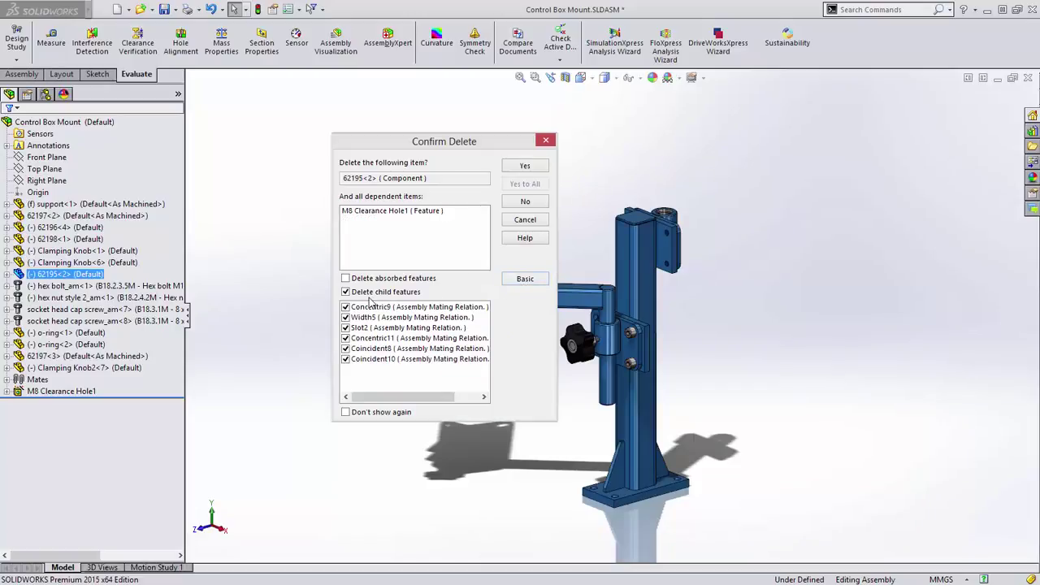
left_click(512, 169)
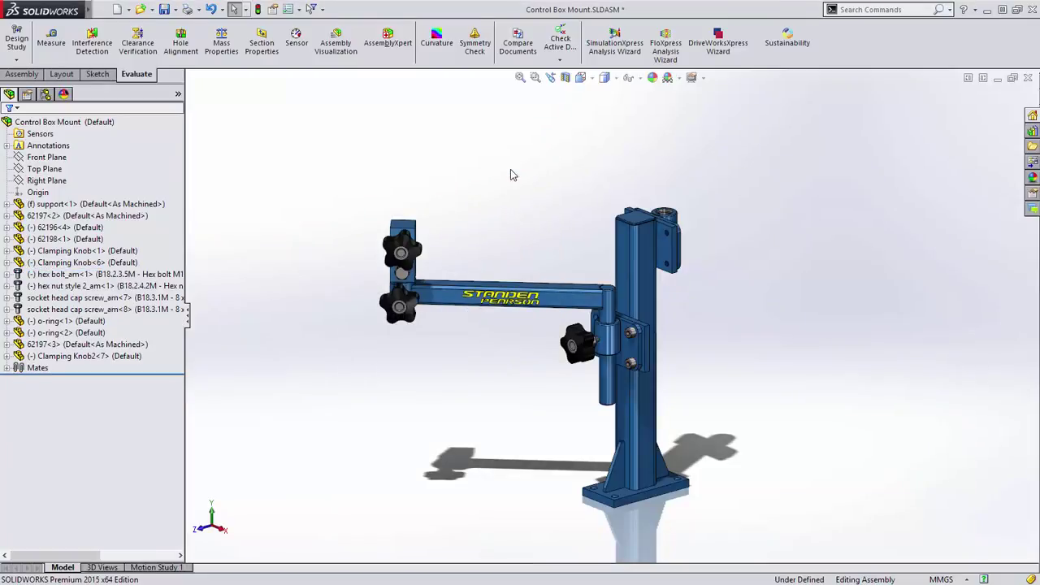
Box-select the arm and its end parts and start Copy with Mates, advancing to mate references.
left_click_drag(510, 171, 355, 348)
left_click(22, 74)
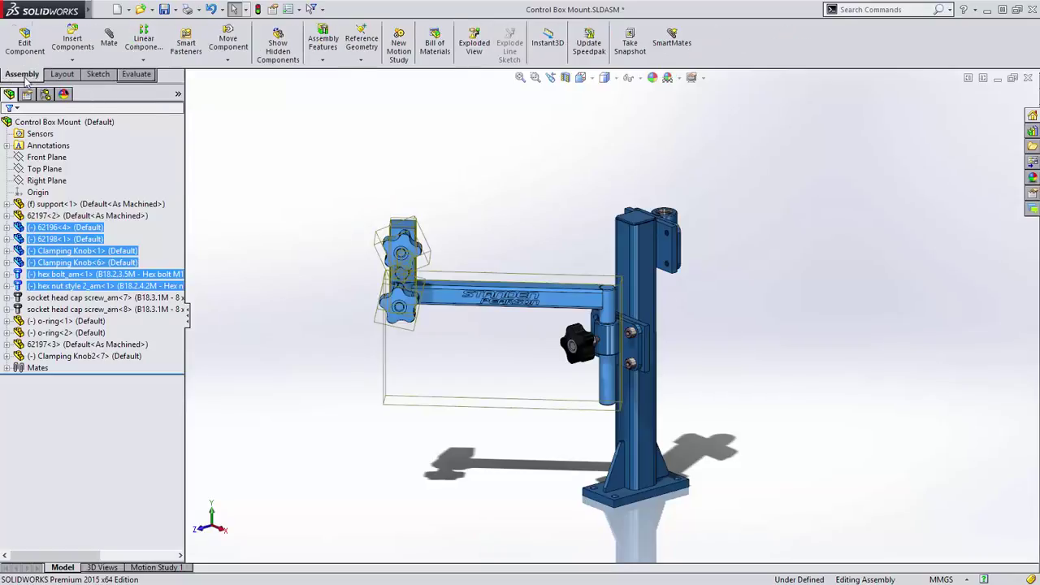
left_click(72, 60)
left_click(94, 111)
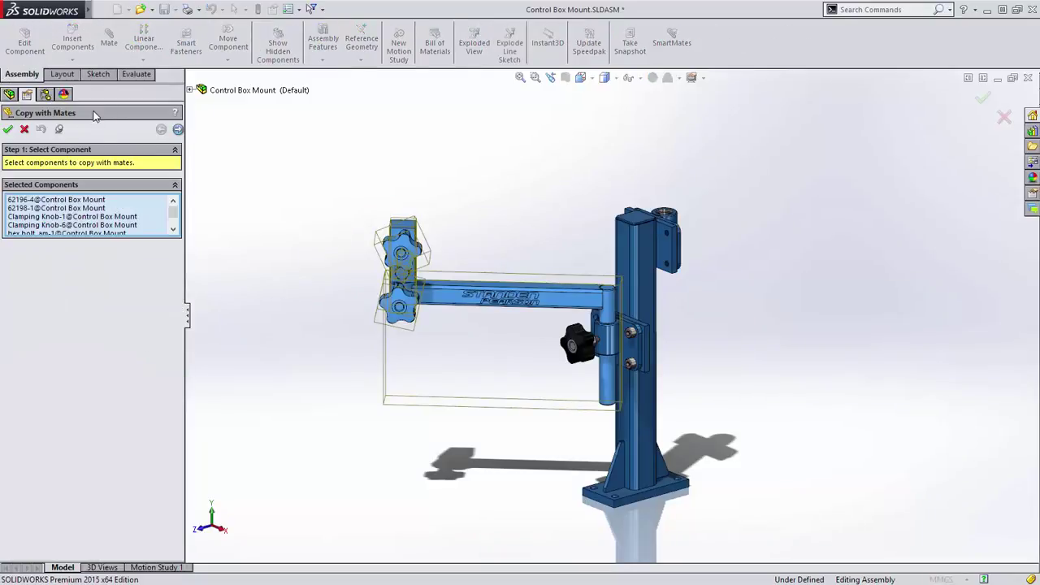
left_click(178, 130)
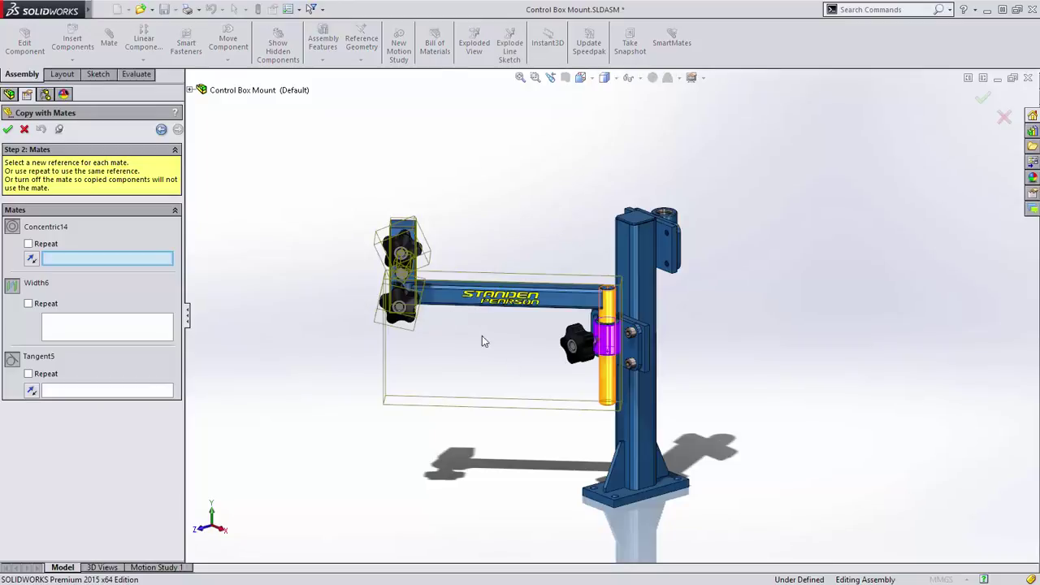
Assign upper cylinder 62197<3> faces as new references for Concentric14 and Width6.
middle_click_drag(483, 341, 550, 358)
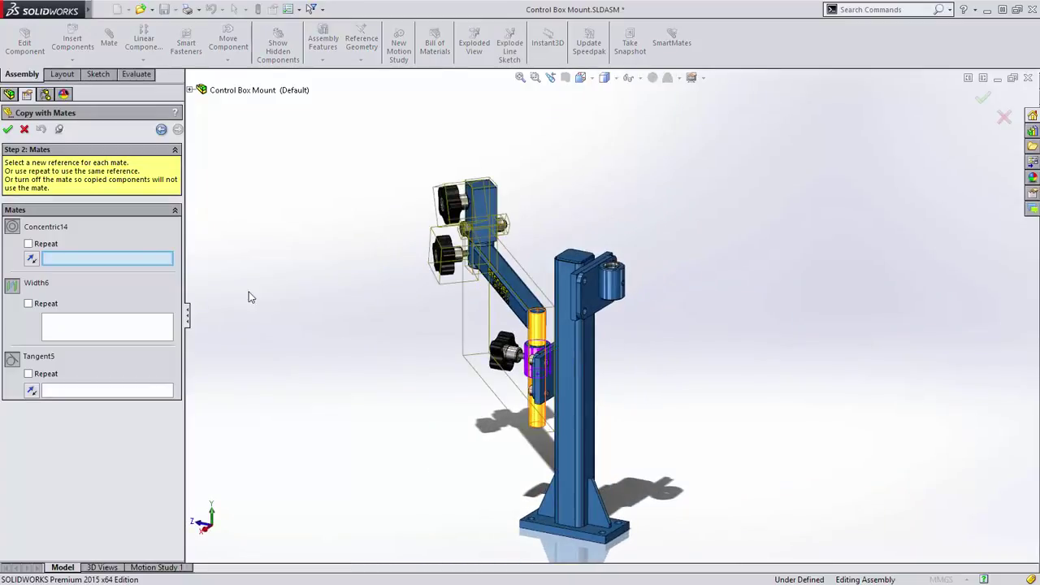
left_click(611, 285)
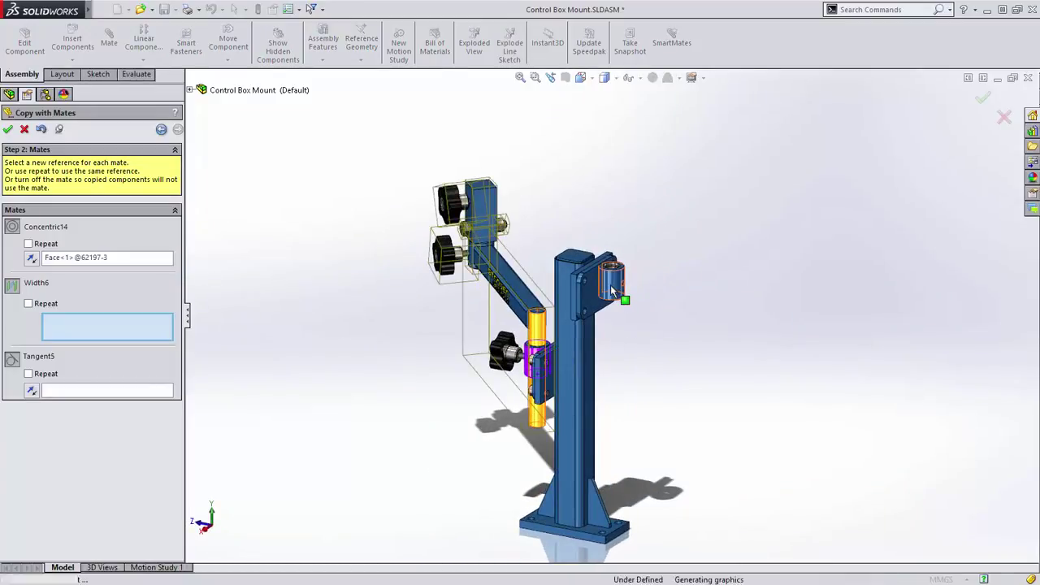
scroll(599, 313, "up", 6)
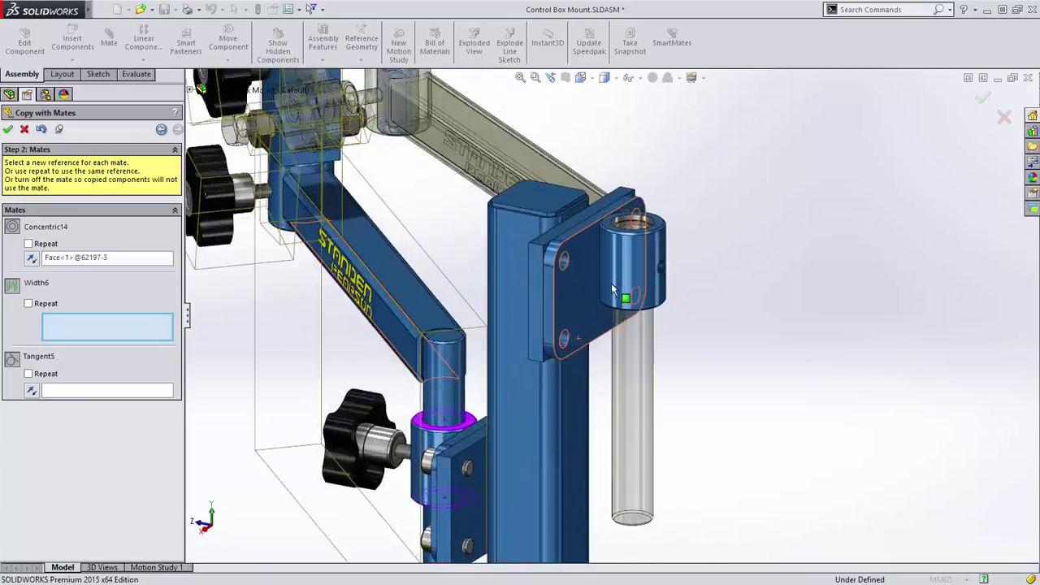
left_click(618, 274)
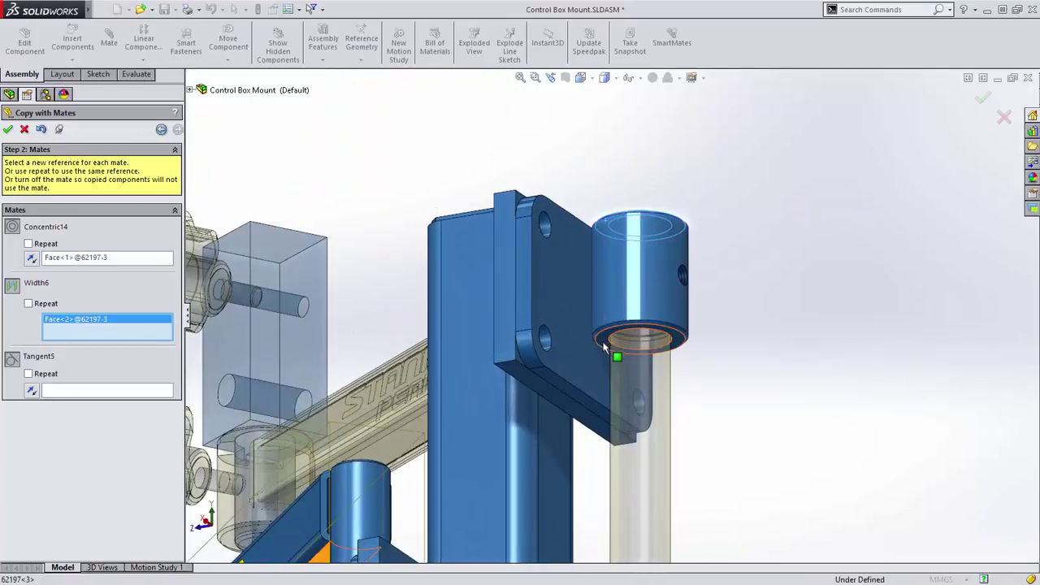
left_click(613, 353)
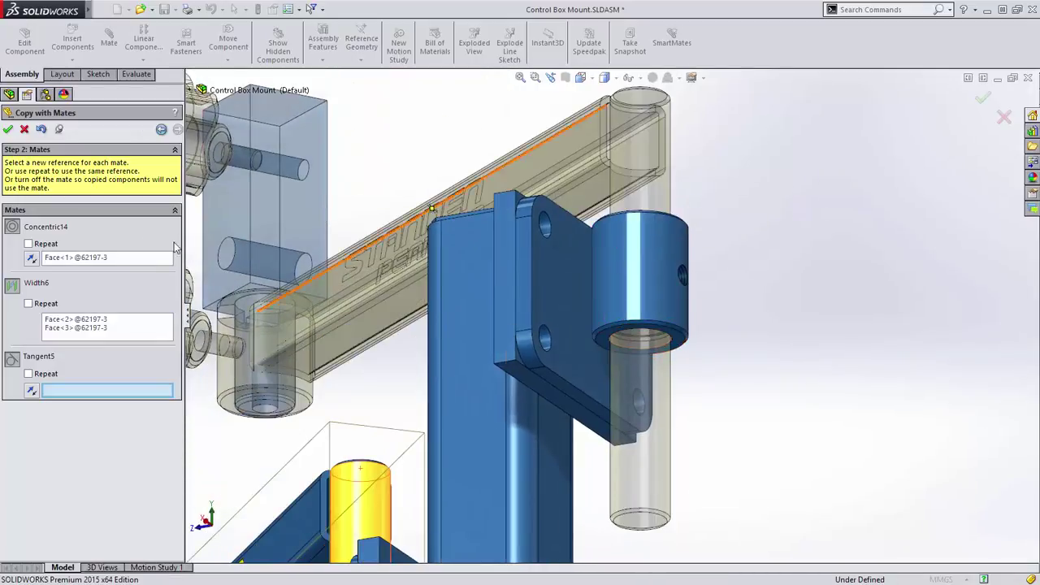